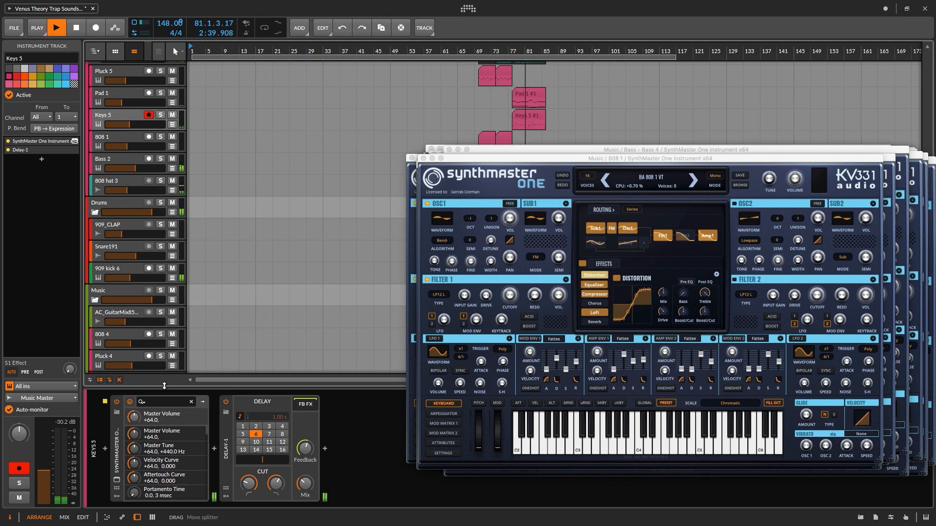
- Show the Keys 5 track's SynthMaster One window and look over the remaining tracks further down and along the arrangement
click(117, 480)
scroll(214, 261, down, 10)
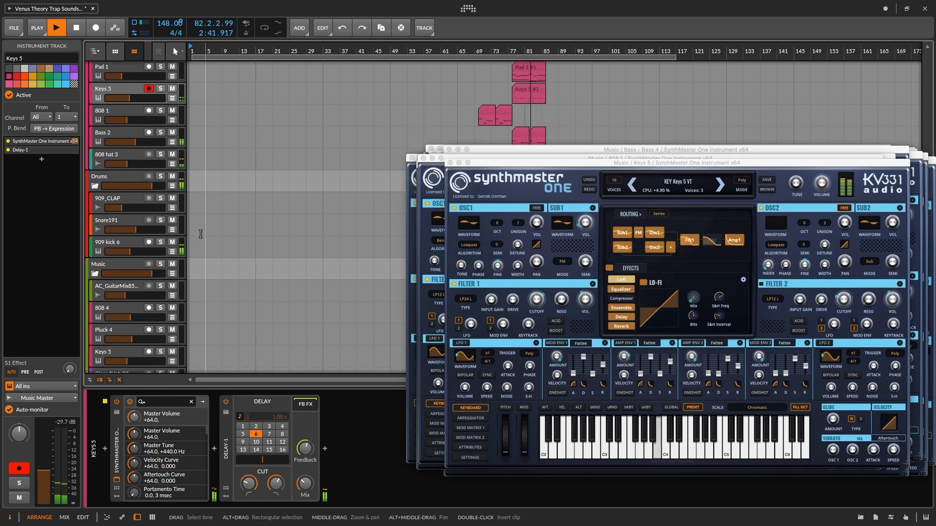
scroll(200, 234, up, 3)
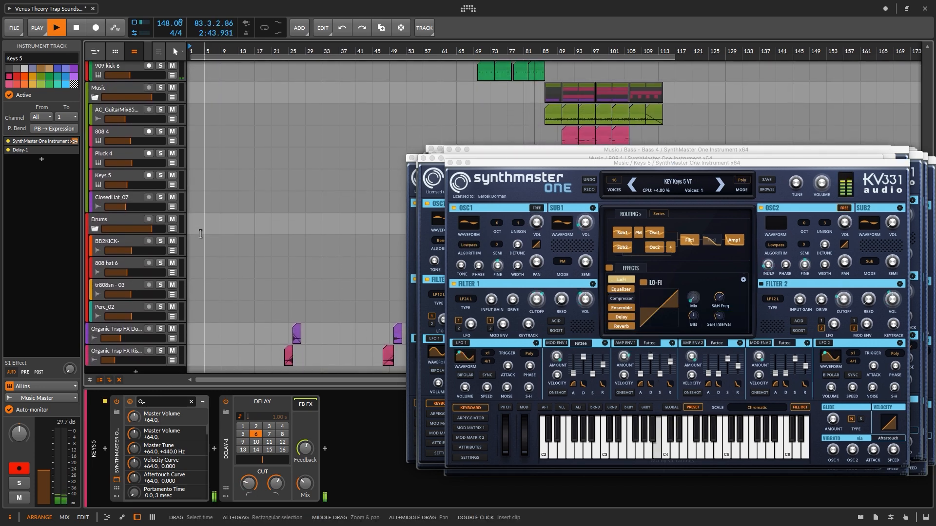
scroll(201, 234, down, 3)
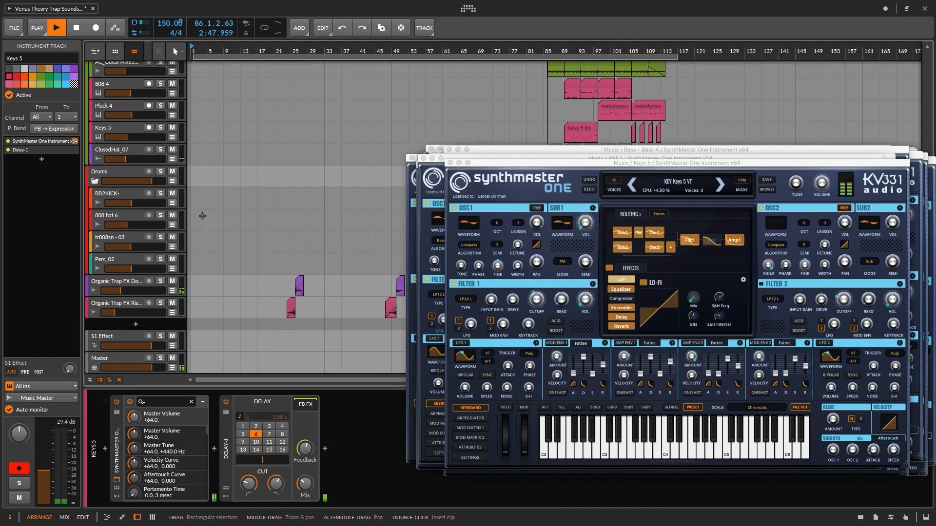
scroll(203, 216, right, 10)
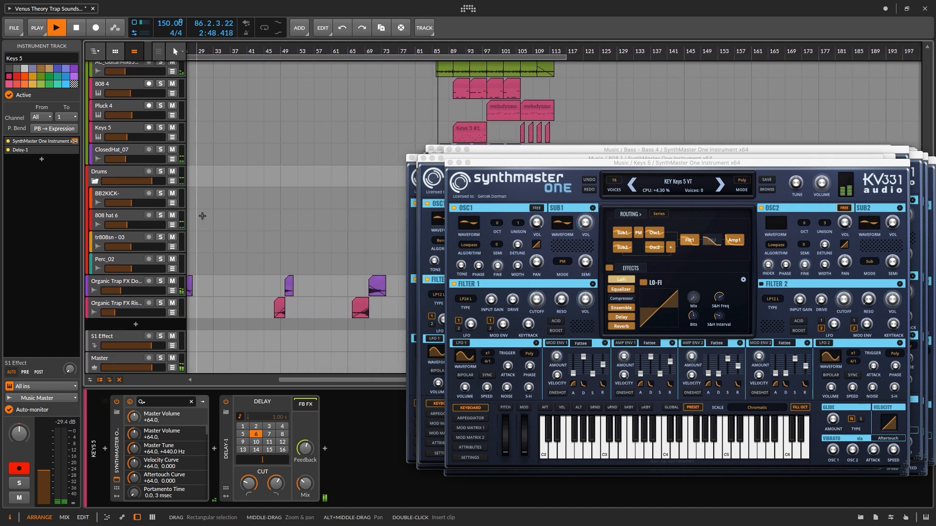
- Select the ClosedHat_07 track, and show the SynthMaster One window of the 808 4 track
click(117, 149)
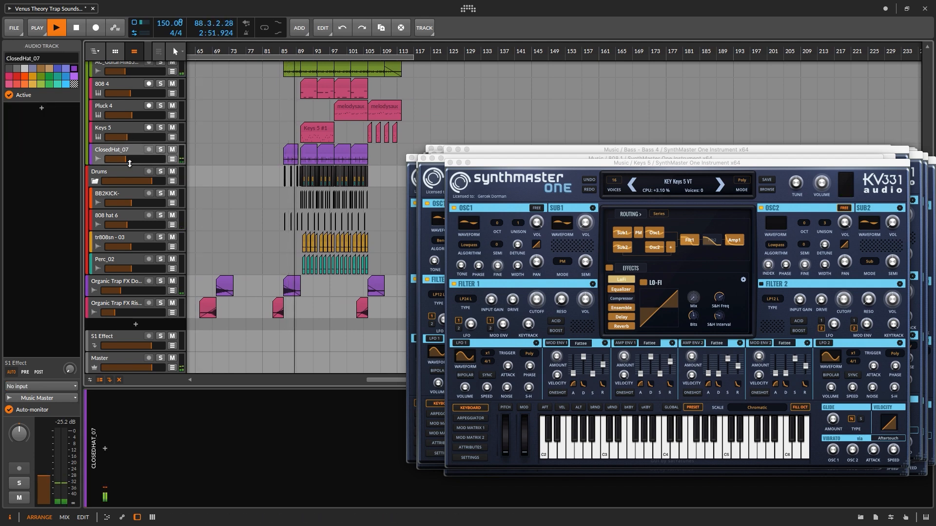
scroll(116, 118, up, 1)
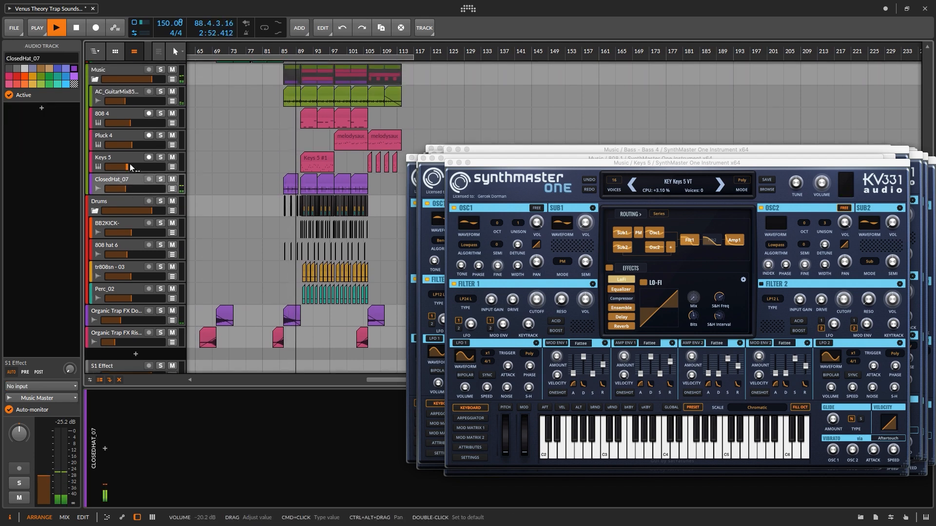
click(116, 118)
click(117, 482)
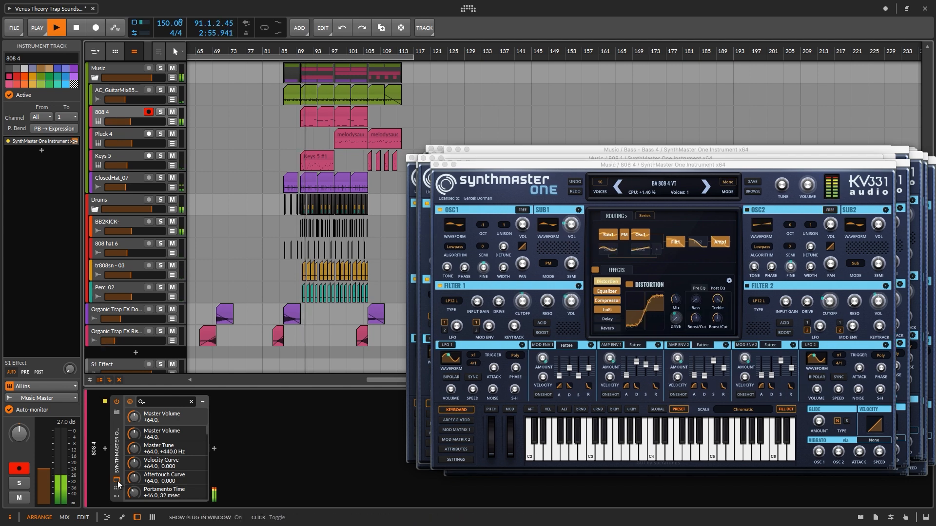
- Show the SynthMaster One window of the Keys 5 track below Pluck 4 and view the surrounding clips
click(117, 161)
click(117, 480)
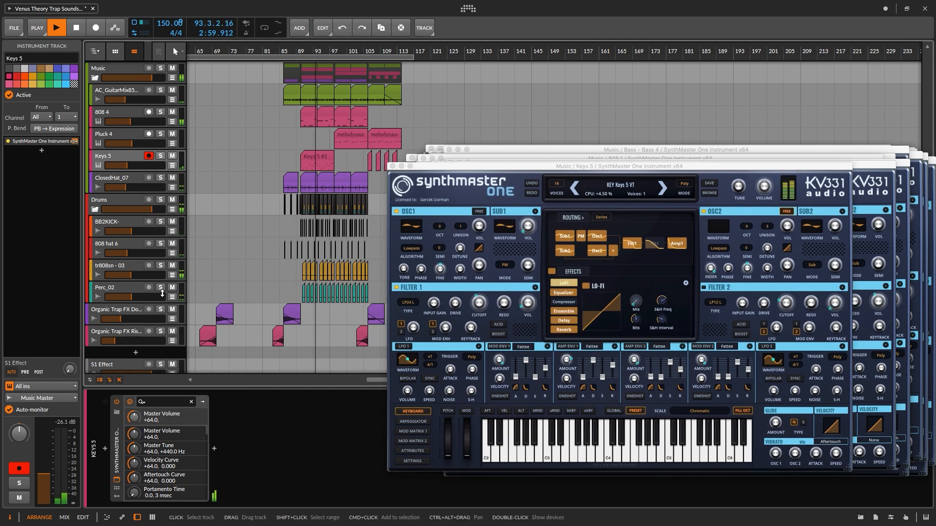
scroll(224, 195, down, 1)
scroll(223, 195, right, 3)
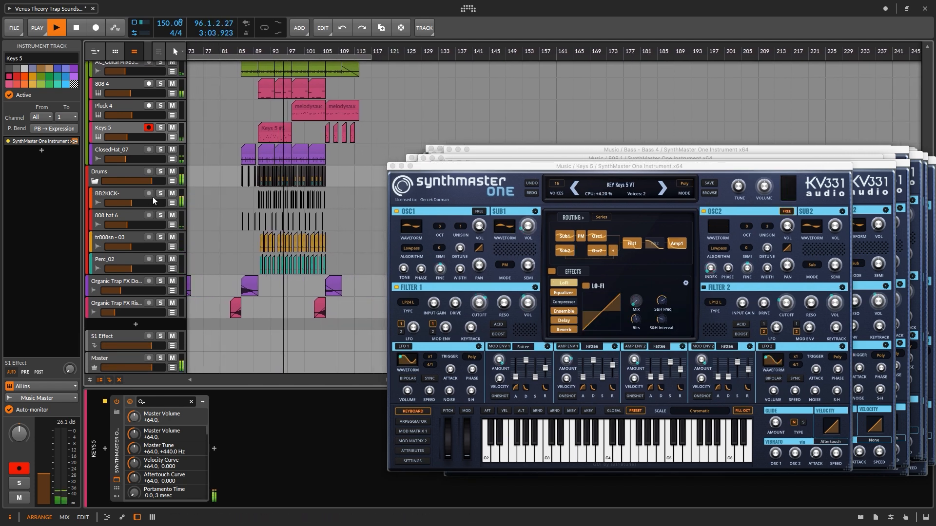
scroll(197, 192, up, 1)
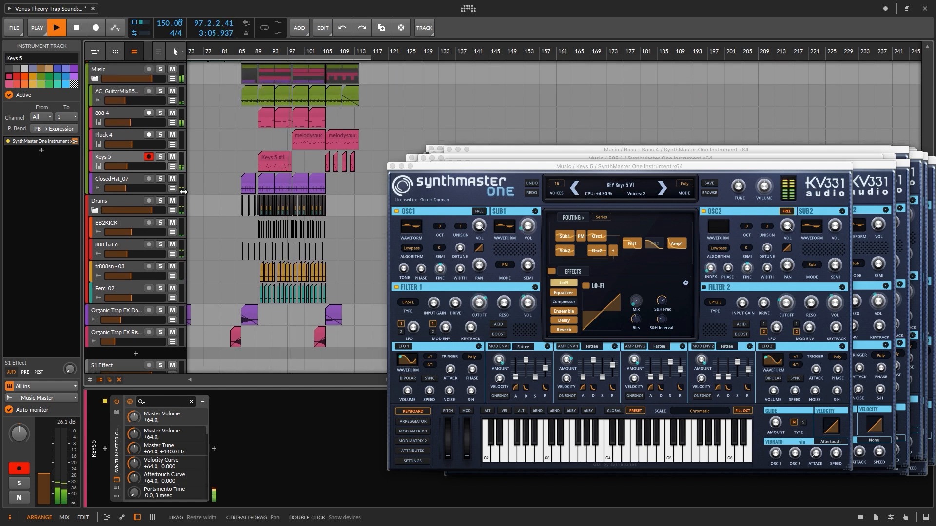
- Select the Pluck 4 track with its SynthMaster One window in view and shift that window slightly upward
click(133, 136)
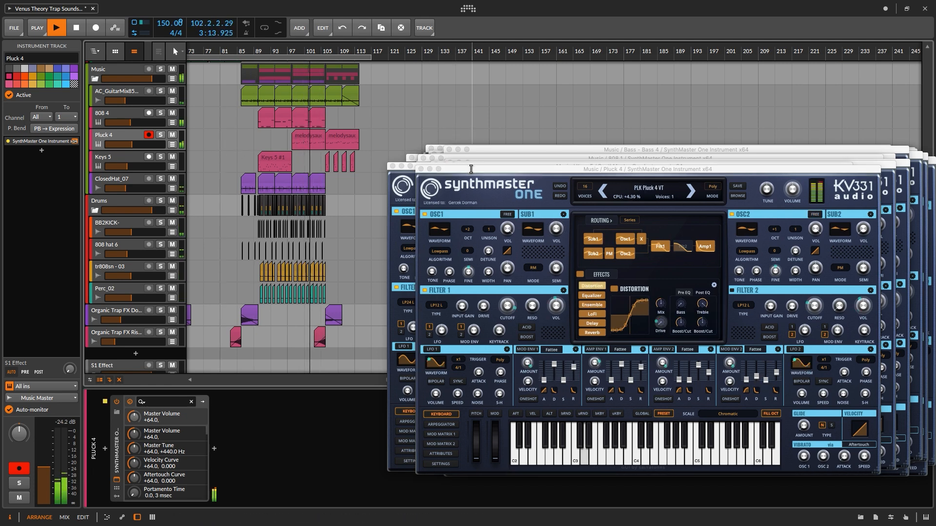
drag(482, 174, 479, 170)
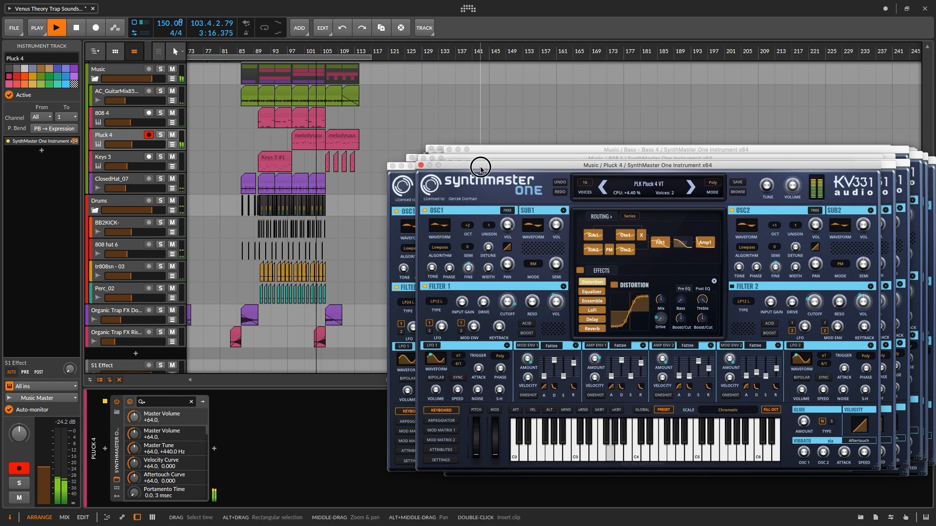
click(126, 158)
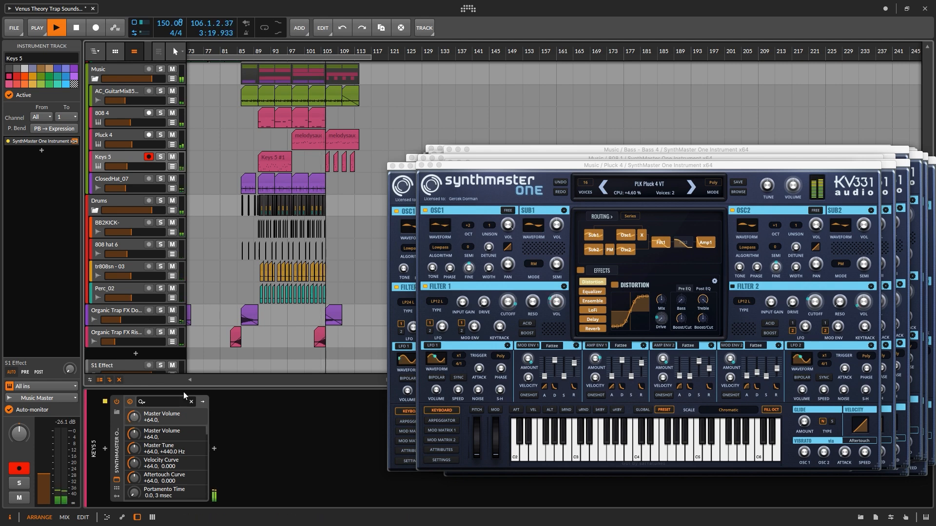
click(120, 140)
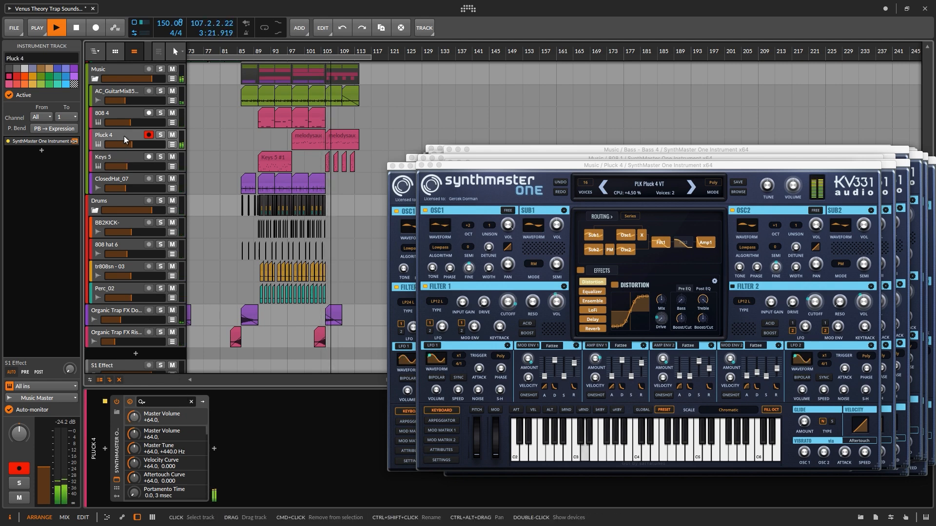
scroll(139, 164, down, 2)
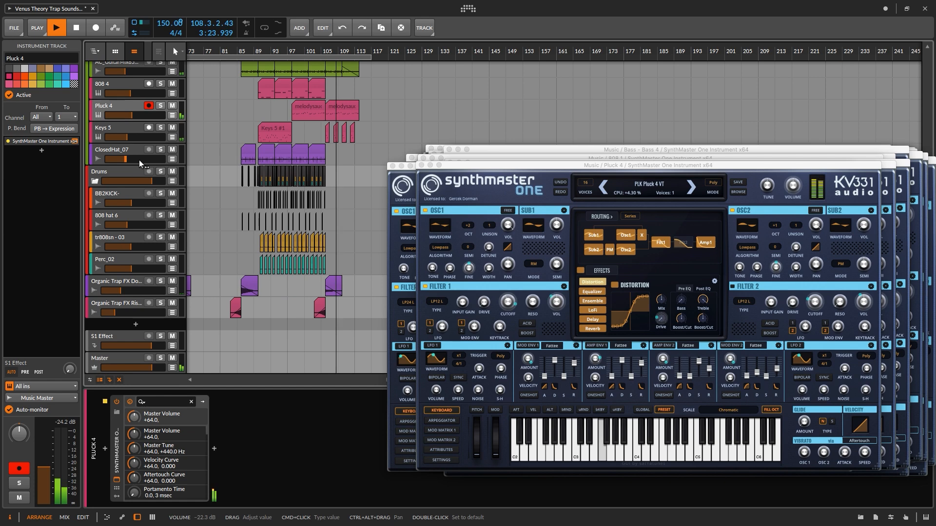
scroll(139, 164, up, 3)
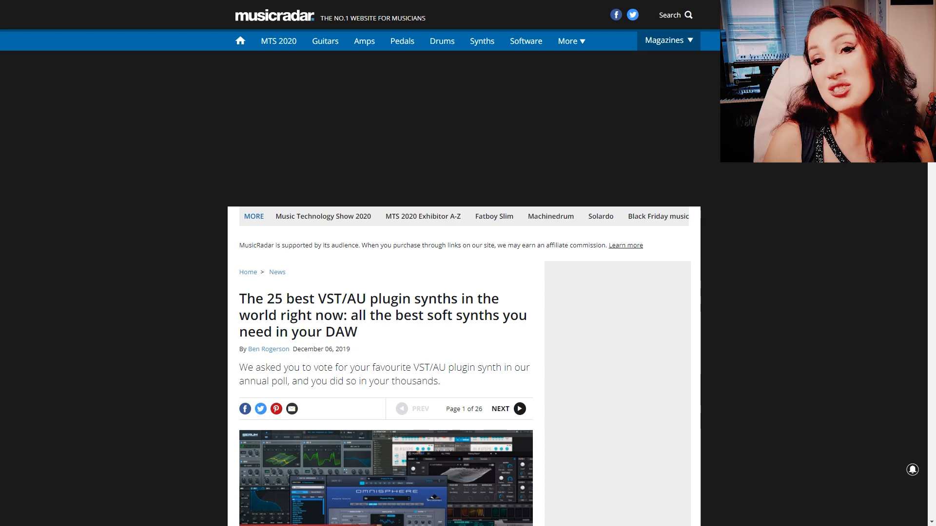
- Switch to the MusicRadar article on the 25 best VST/AU plugin synths and skim its introduction
scroll(361, 263, down, 6)
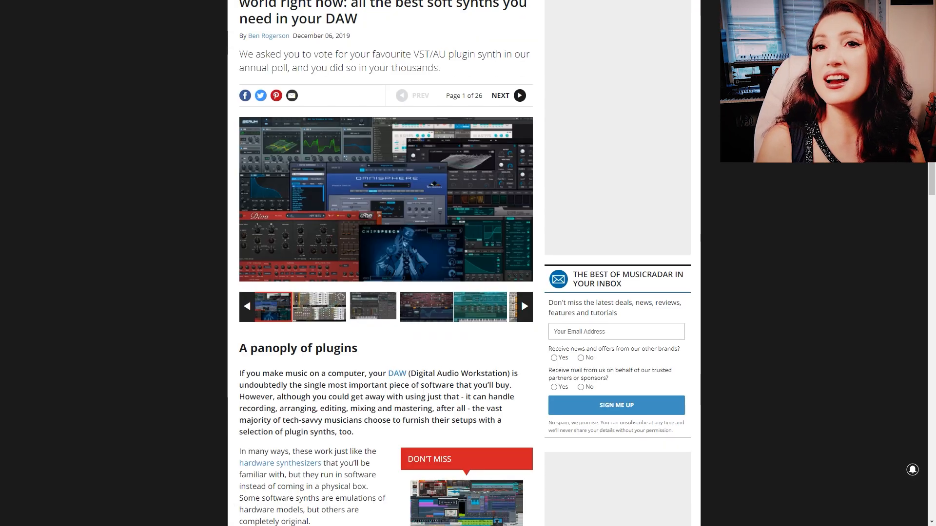
scroll(385, 264, down, 10)
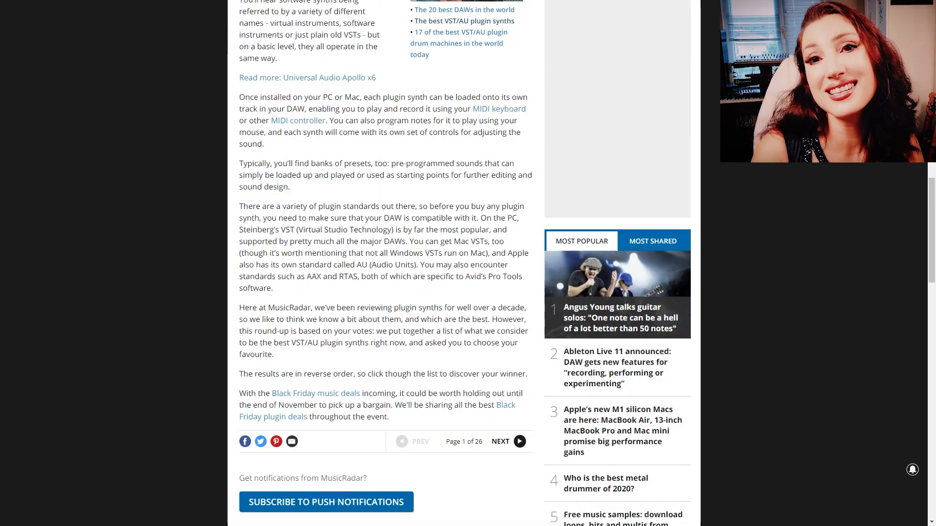
scroll(386, 263, up, 7)
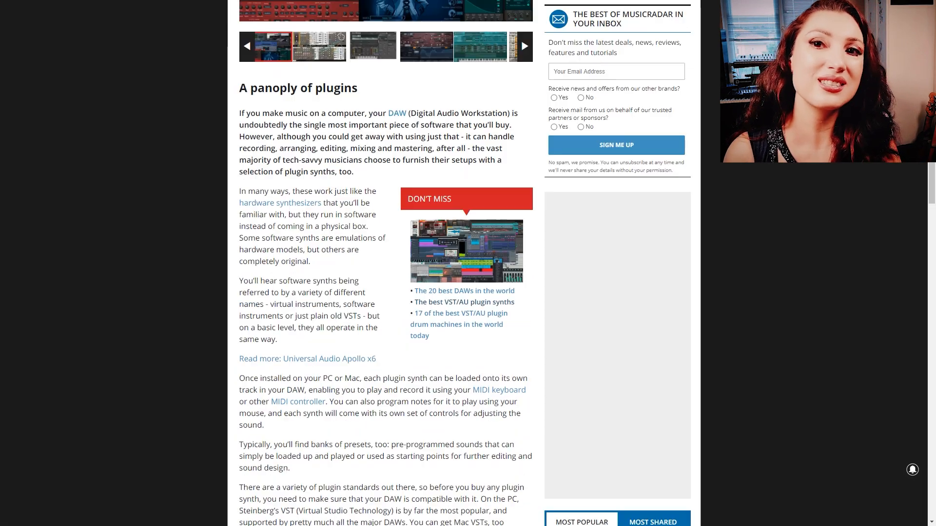
scroll(385, 263, up, 6)
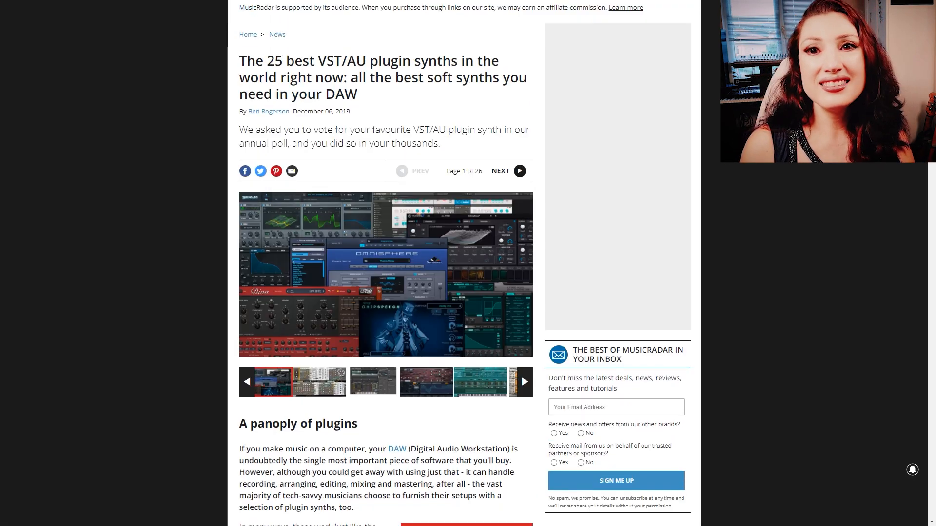
scroll(385, 263, up, 2)
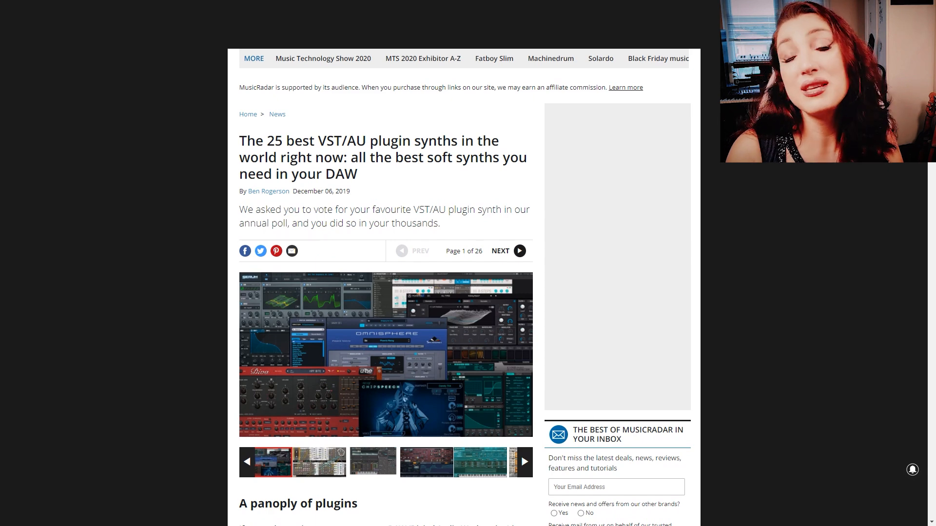
scroll(386, 264, down, 2)
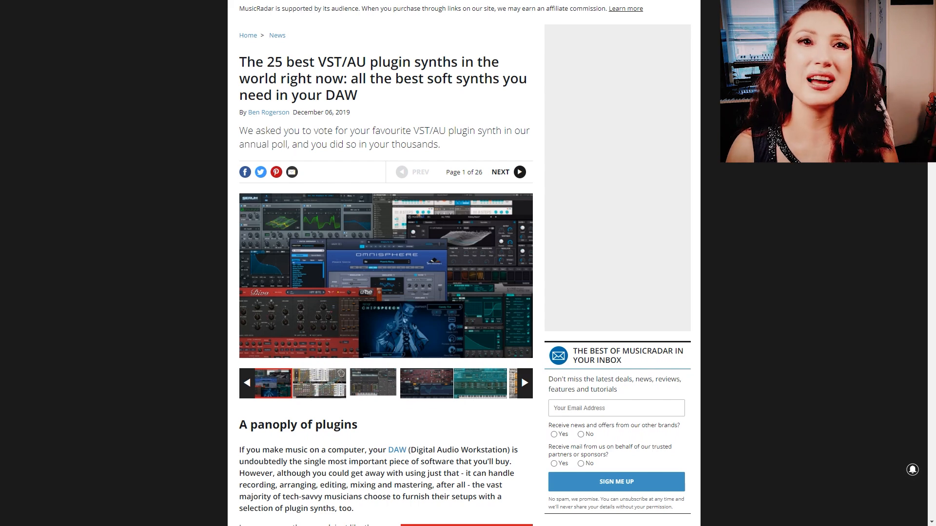
- Page through the article's ranking to the KV331 Audio SynthMaster One entry on page 23 and read its review text
click(510, 173)
click(510, 172)
click(510, 172)
click(510, 172)
double_click(510, 173)
double_click(510, 173)
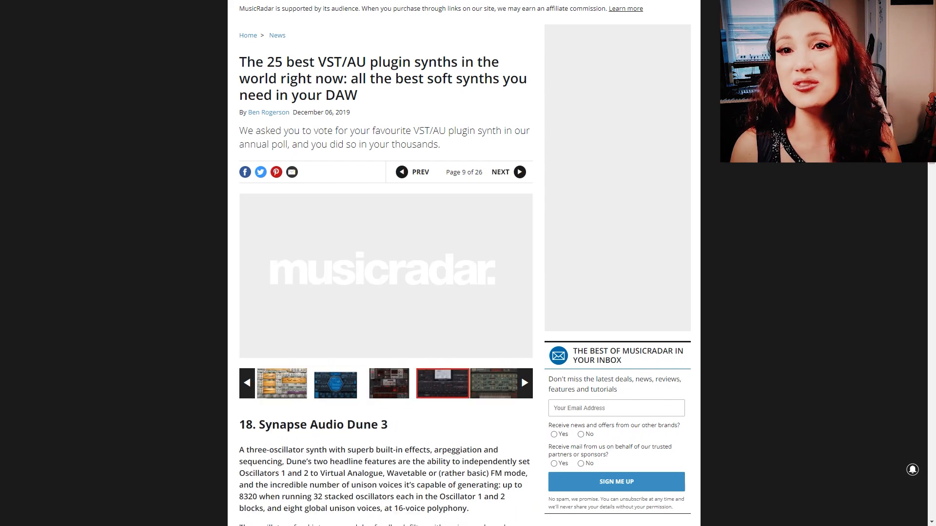
click(510, 172)
double_click(510, 172)
click(509, 172)
double_click(509, 172)
double_click(509, 172)
click(509, 172)
click(509, 172)
click(509, 172)
click(509, 172)
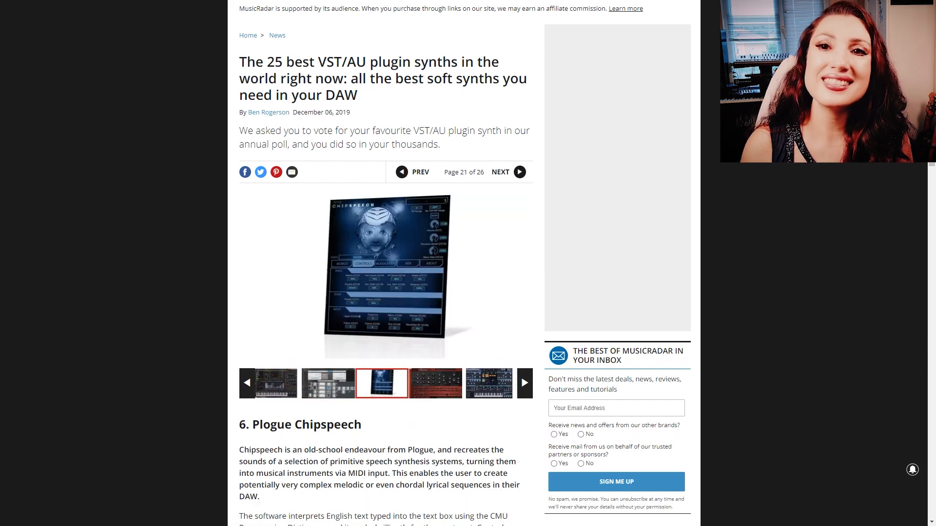
click(509, 172)
click(509, 172)
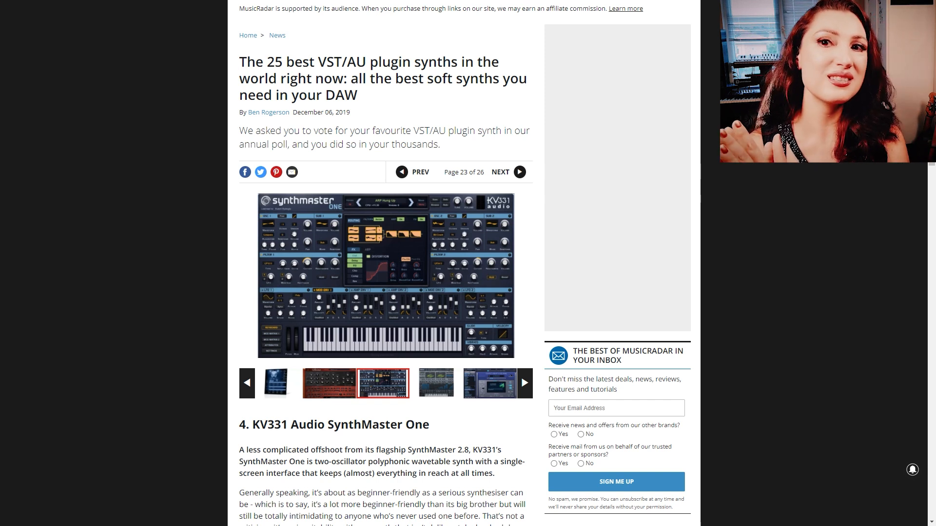
scroll(325, 335, down, 5)
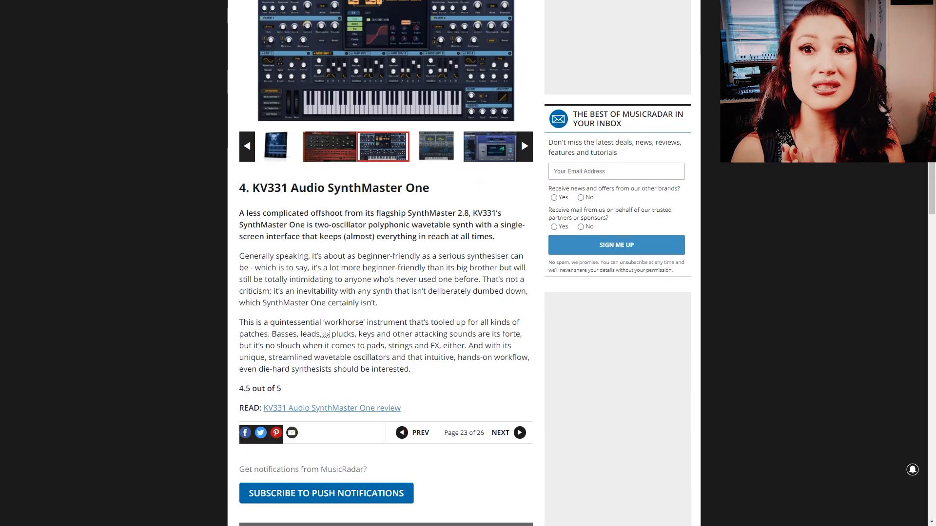
scroll(325, 334, up, 5)
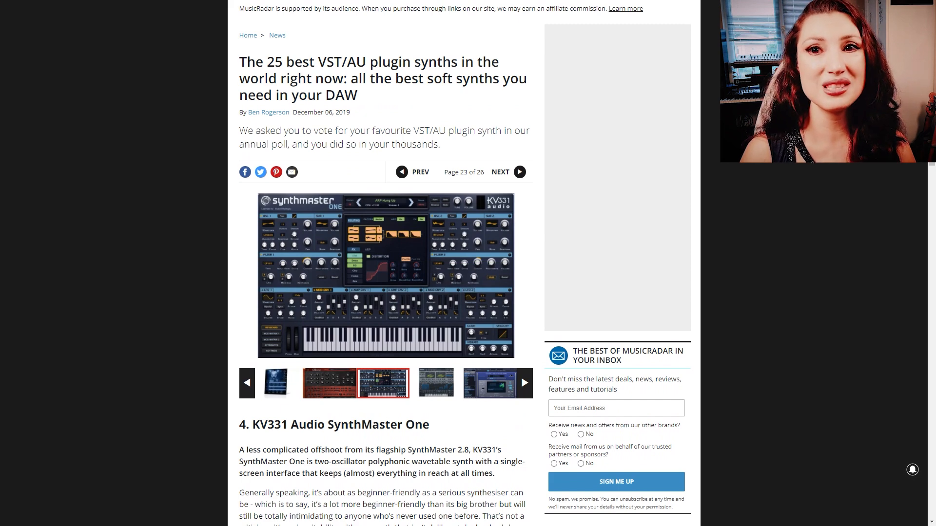
- Advance to the article's last page, the KV331 SynthMaster entry, and read its review text
click(512, 172)
click(512, 172)
click(512, 172)
scroll(380, 263, down, 5)
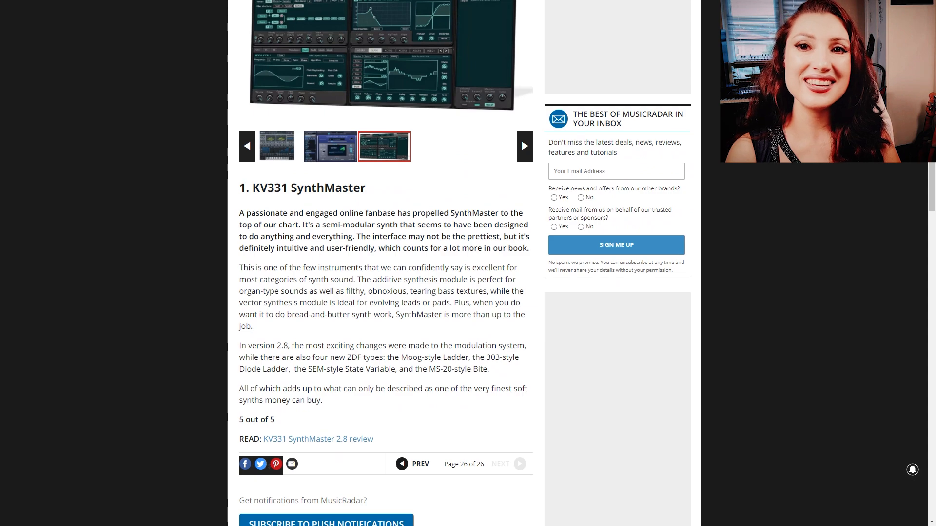
scroll(380, 263, down, 5)
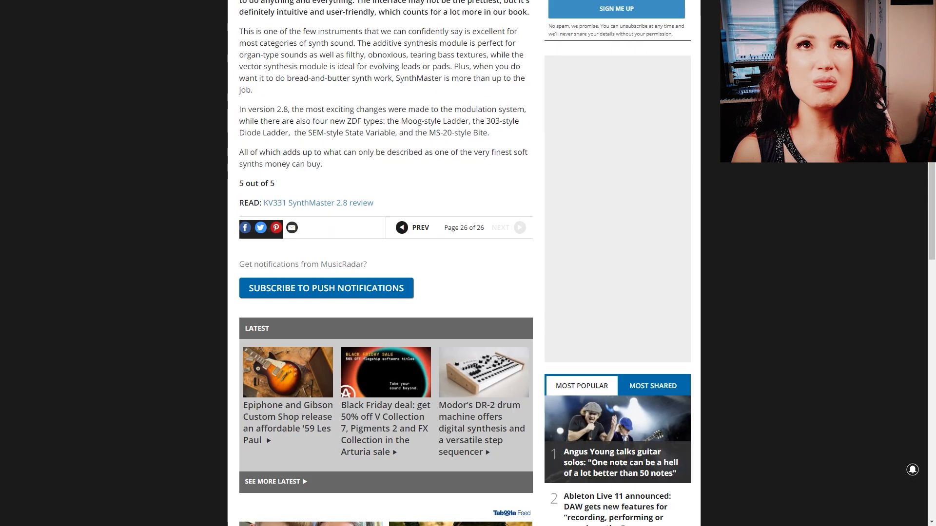
scroll(380, 263, up, 10)
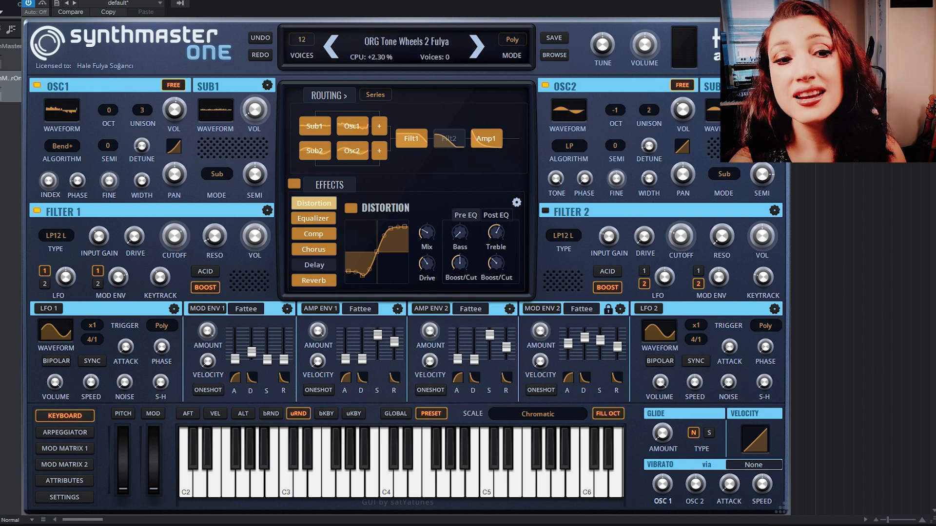
- In SynthMaster One, toggle Filter 2 and restore its state, and show the Equalizer effect's settings
click(546, 211)
click(545, 211)
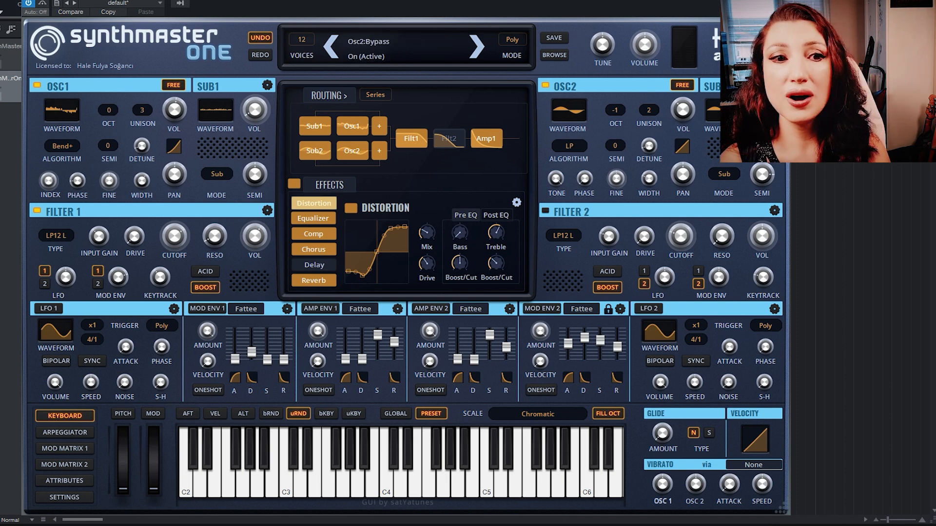
click(313, 219)
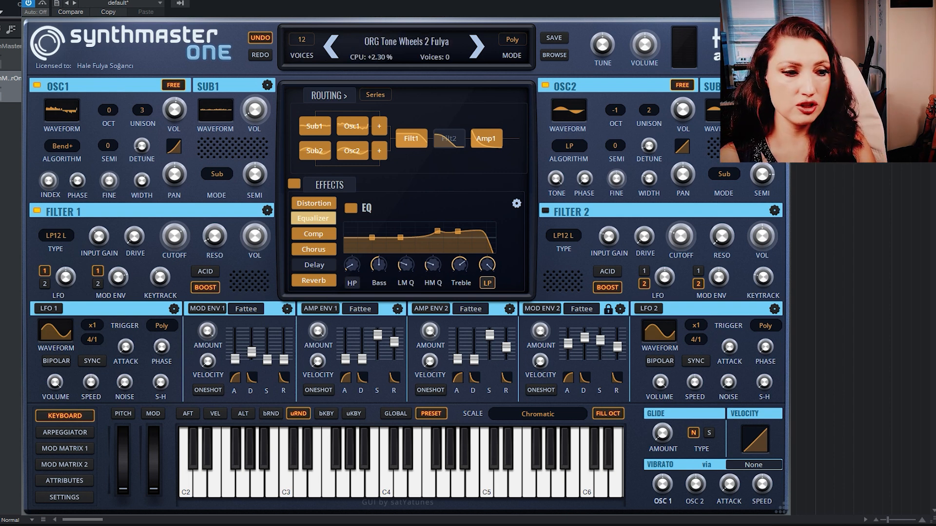
- Look through the synth's Arpeggiator, Mod Matrix 1, Mod Matrix 2, Attributes and Settings pages
click(65, 432)
click(65, 448)
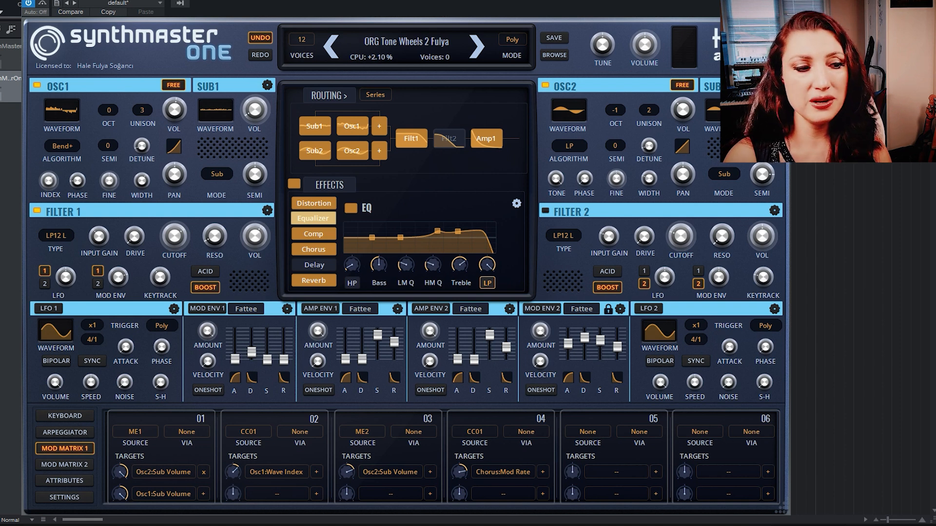
click(65, 465)
click(65, 480)
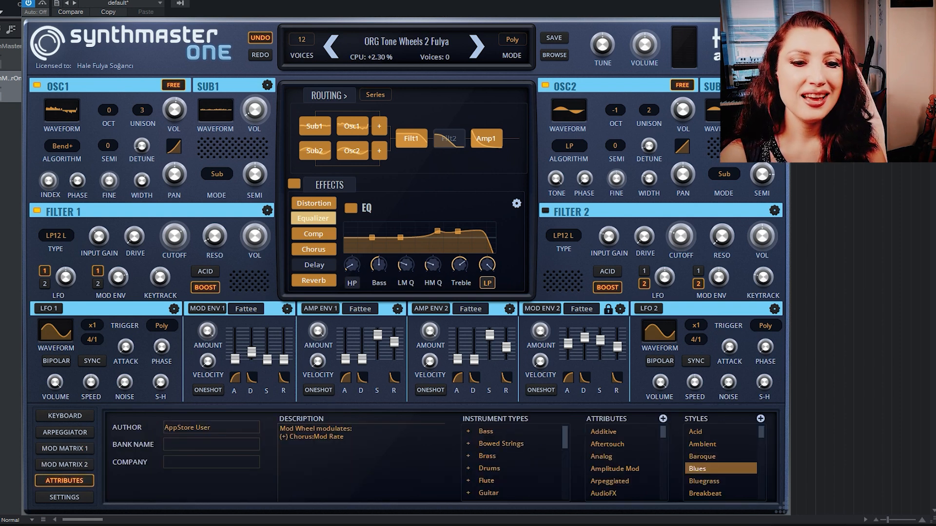
click(64, 497)
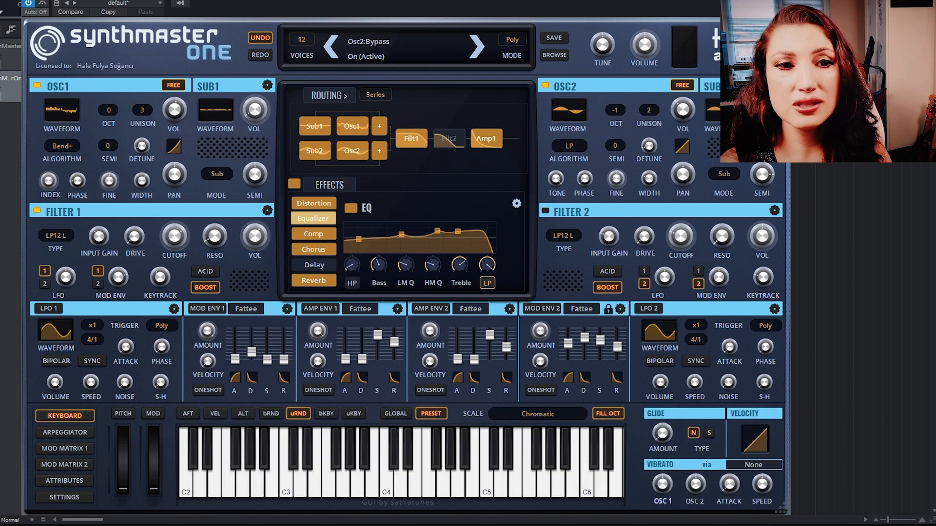
- Load a fresh new preset and turn on oscillator 2
click(573, 106)
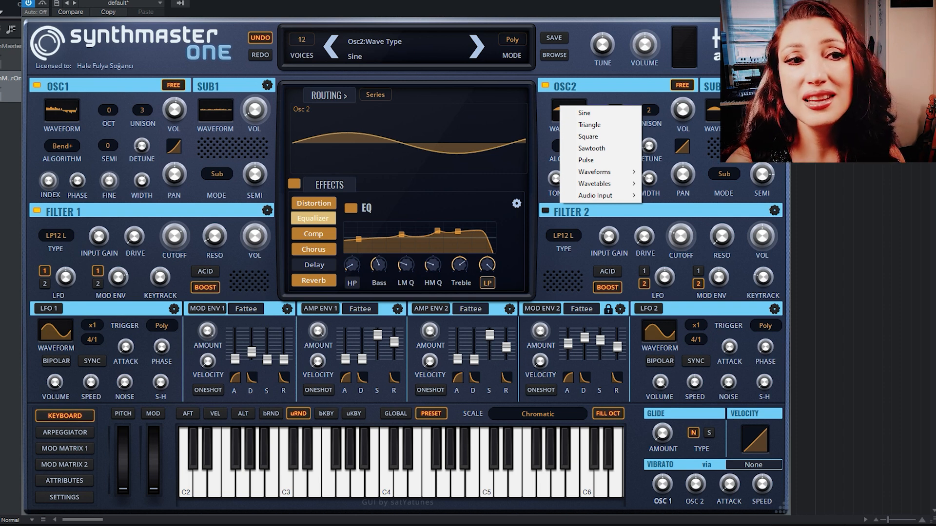
key(Escape)
click(412, 42)
click(444, 48)
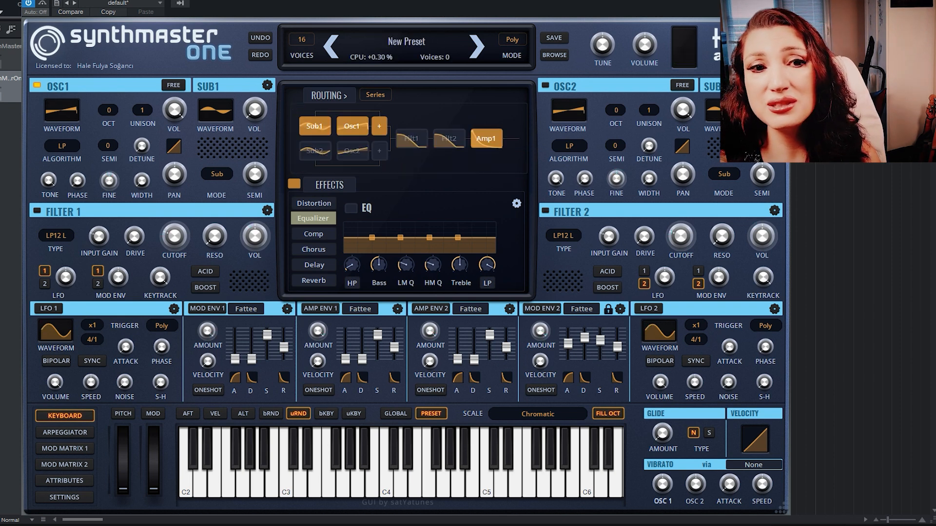
click(545, 86)
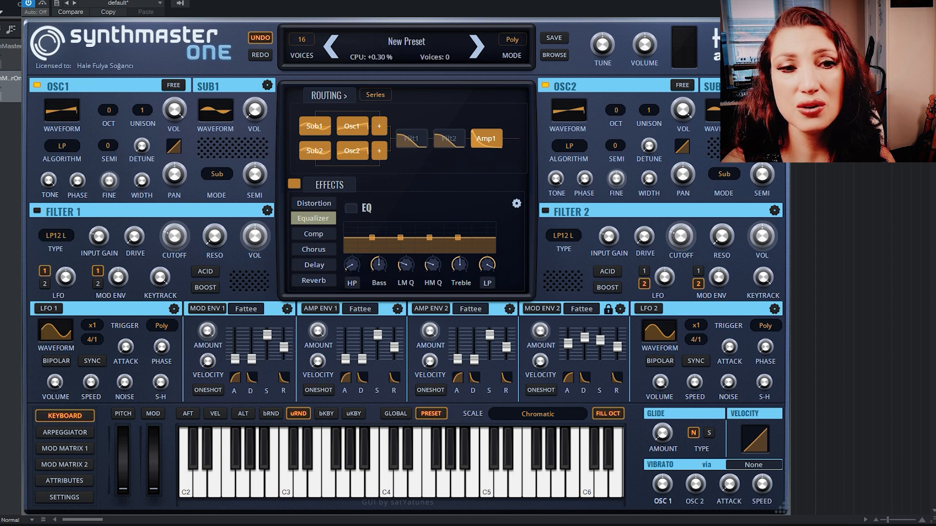
- Try the BT_Flawless_FM wavetable as oscillator 2's waveform and replace it with BT_Orchestra_Complex from the BT wavetables
click(566, 112)
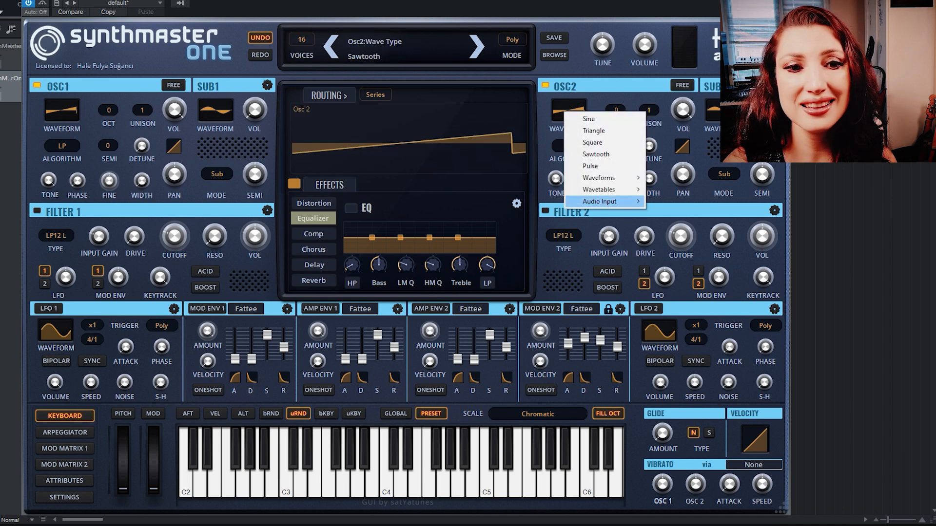
mouse_move(599, 190)
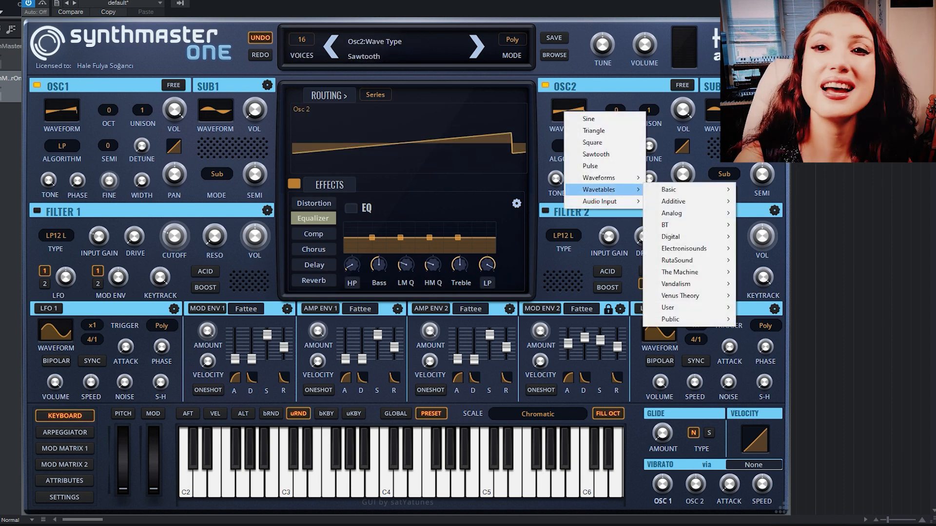
mouse_move(673, 237)
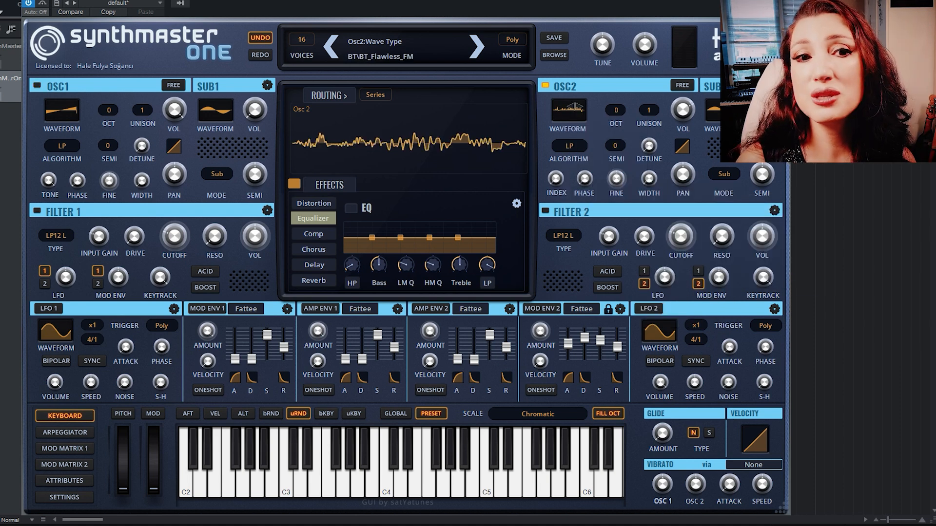
click(568, 110)
mouse_move(602, 191)
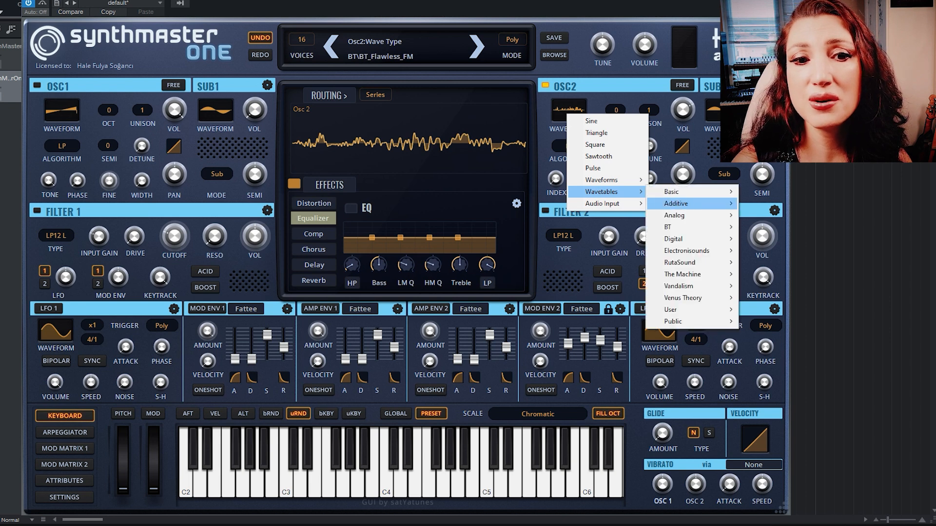
mouse_move(671, 227)
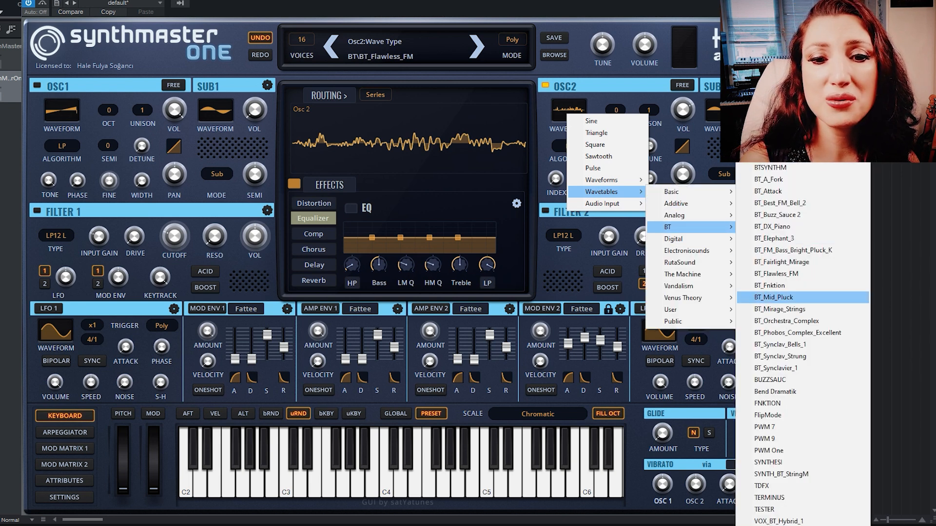
click(785, 321)
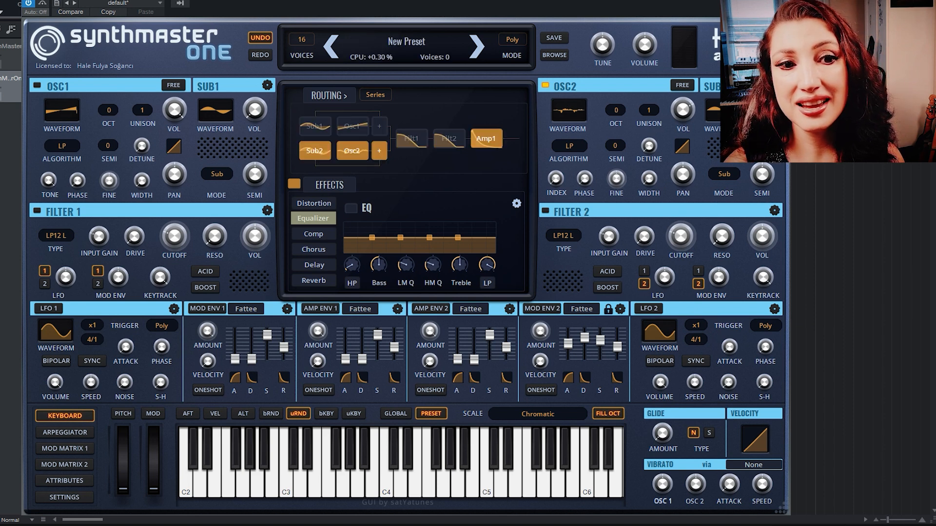
- Raise oscillator 2's Index and Phase to explore how they shape the wavetable
mouse_move(556, 179)
drag(555, 179, 556, 71)
mouse_move(585, 179)
drag(584, 179, 584, 138)
- Try the Bend+ and Bend+/- algorithms on oscillator 2 and settle on Pulse 2
right_click(566, 146)
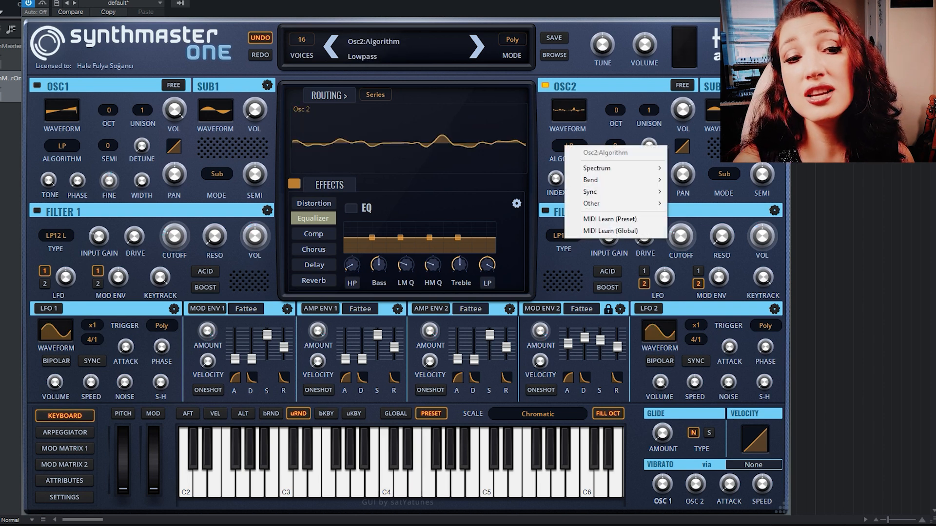
mouse_move(599, 180)
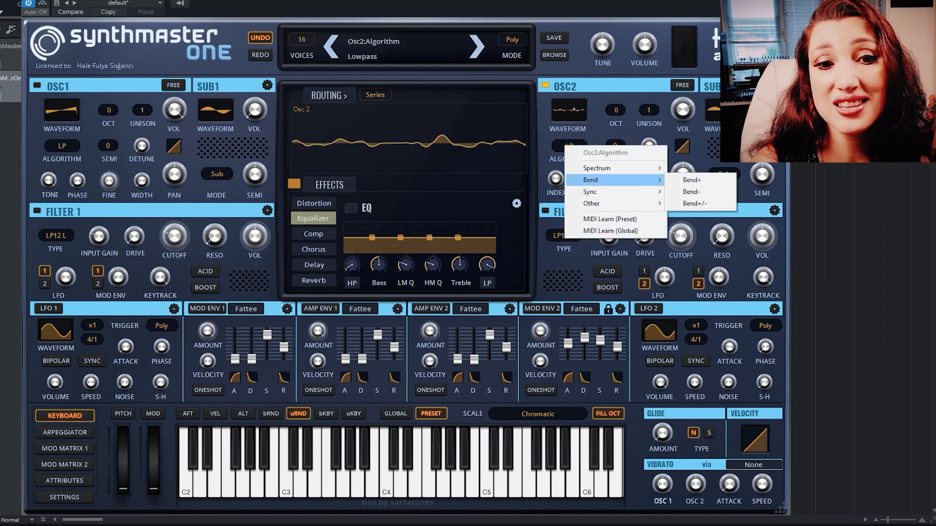
click(692, 180)
right_click(576, 143)
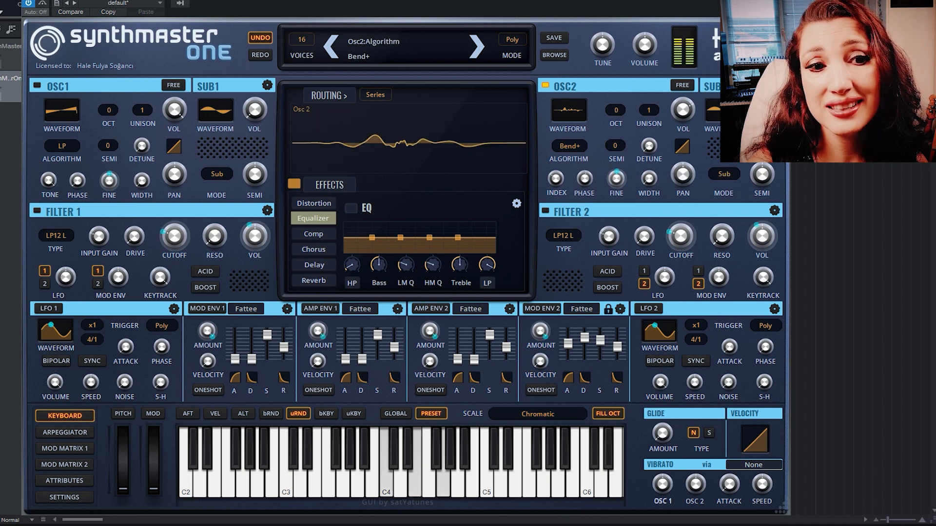
mouse_move(634, 177)
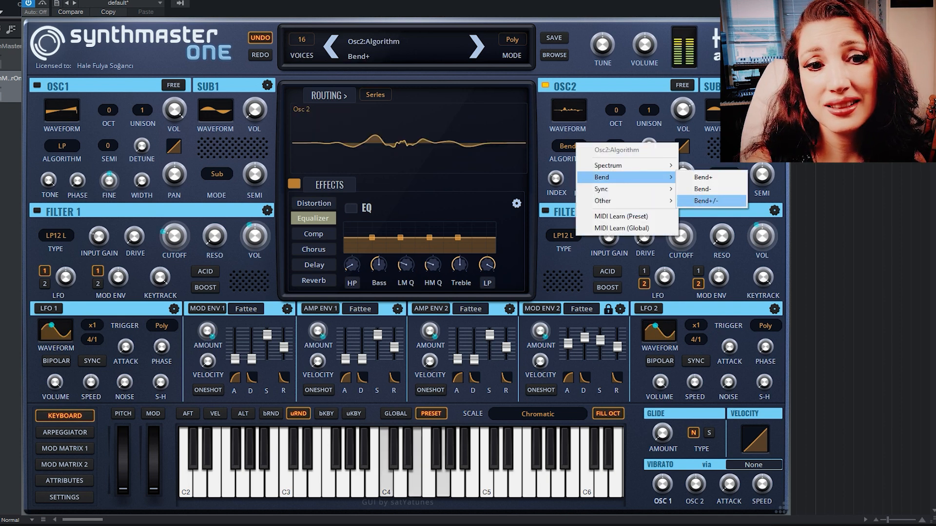
click(706, 200)
right_click(576, 143)
mouse_move(634, 203)
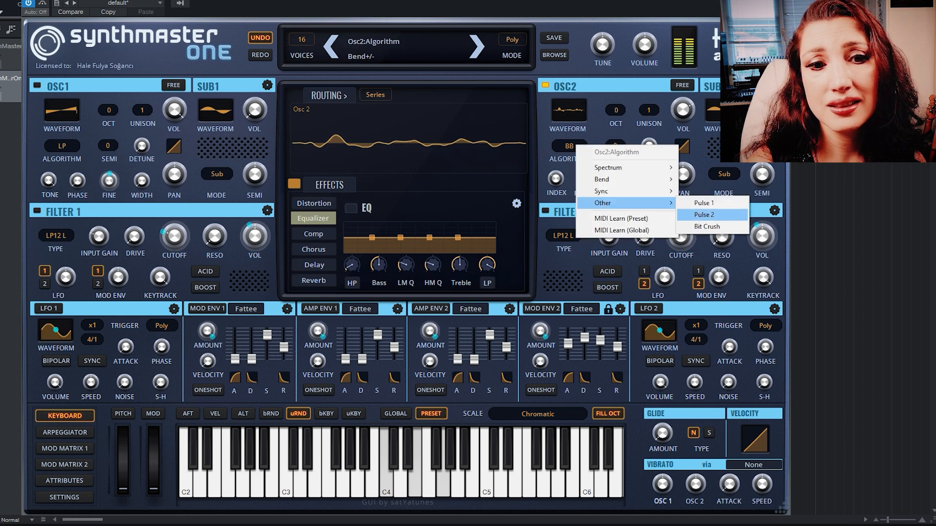
click(713, 214)
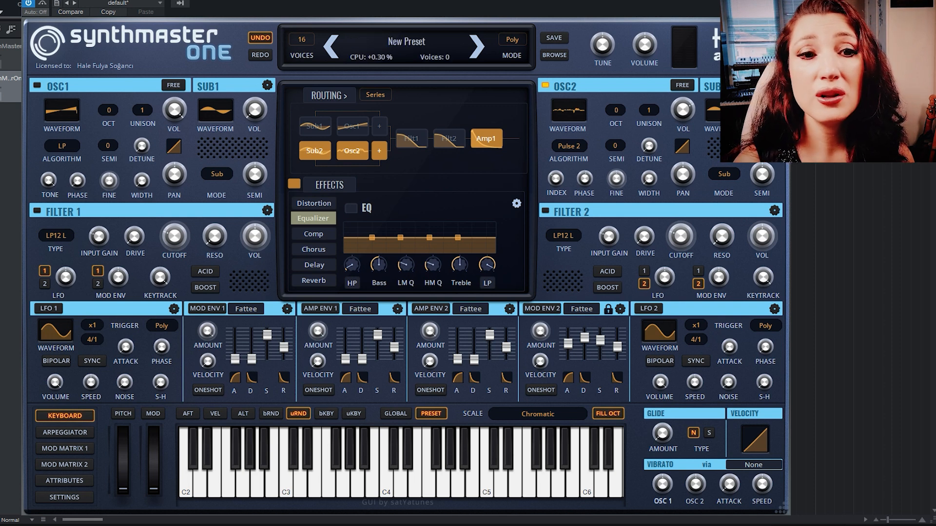
- Set oscillator 2 to 10 unison voices and adjust its detune and stereo width, with a pan spread of about 35.2
right_click(643, 111)
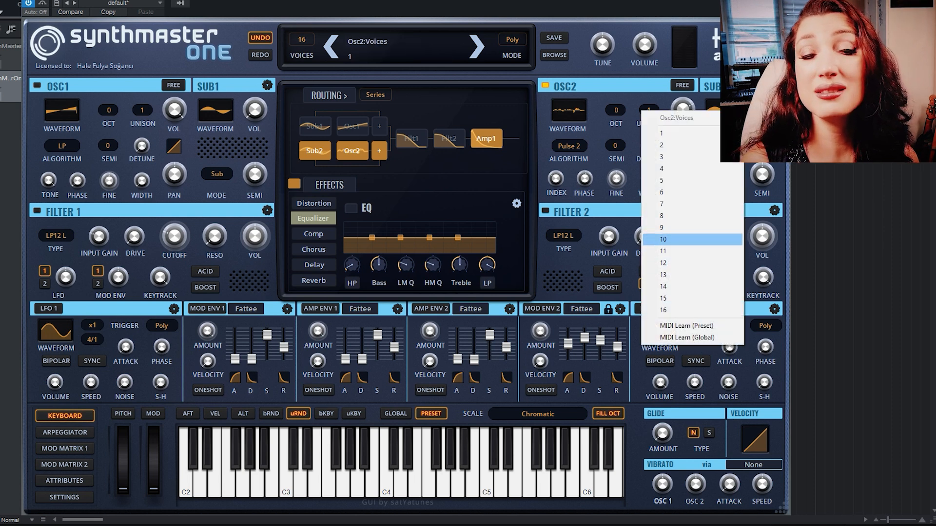
click(663, 239)
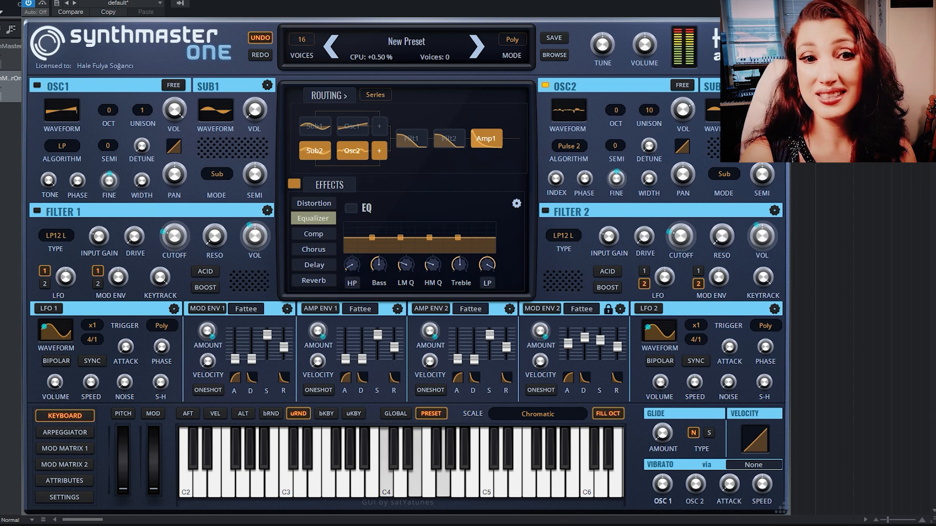
drag(648, 145, 649, 144)
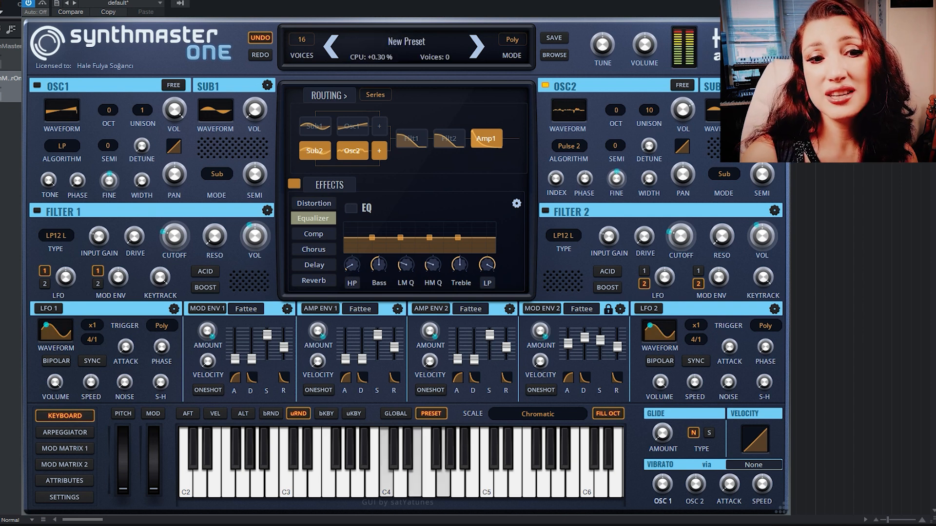
drag(649, 179, 648, 162)
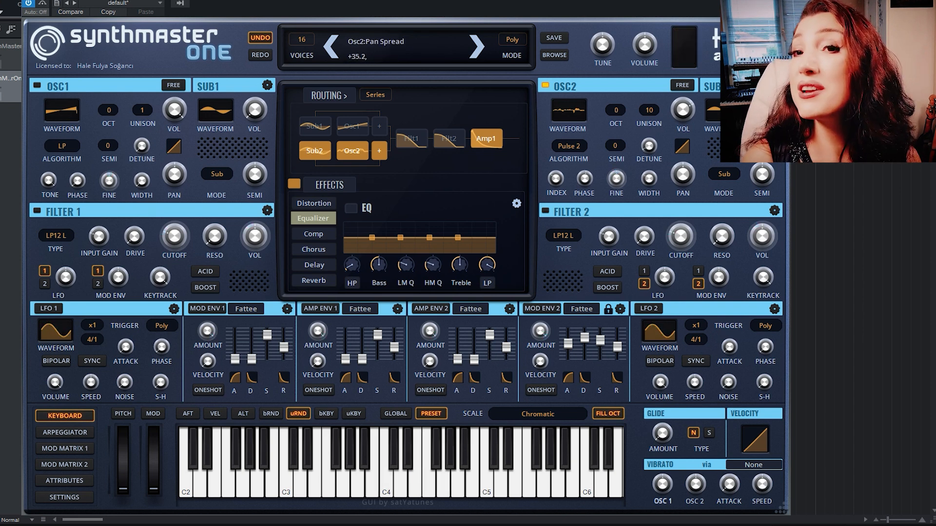
- Adjust the volumes of oscillator 2 and its sub-oscillator, with the sub at about 55.5, and the sub's semitone pitch
drag(683, 110, 682, 114)
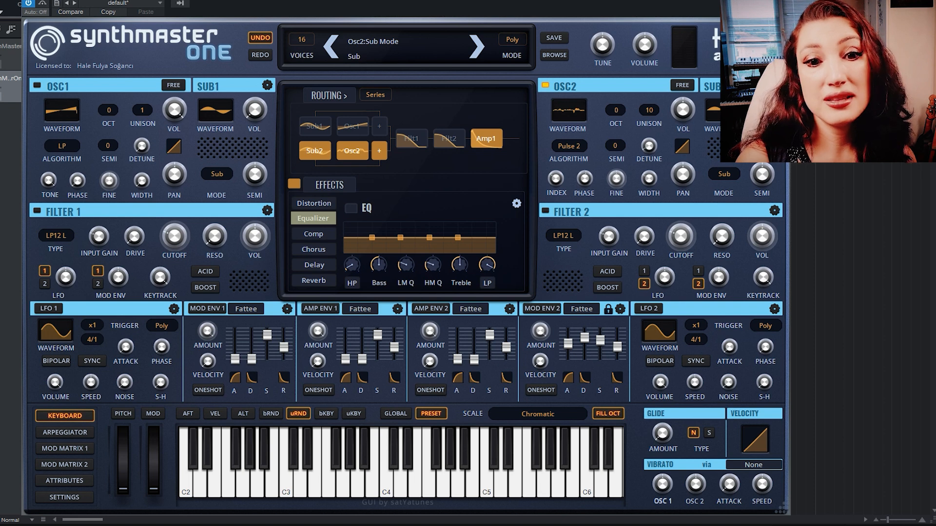
drag(762, 110, 761, 68)
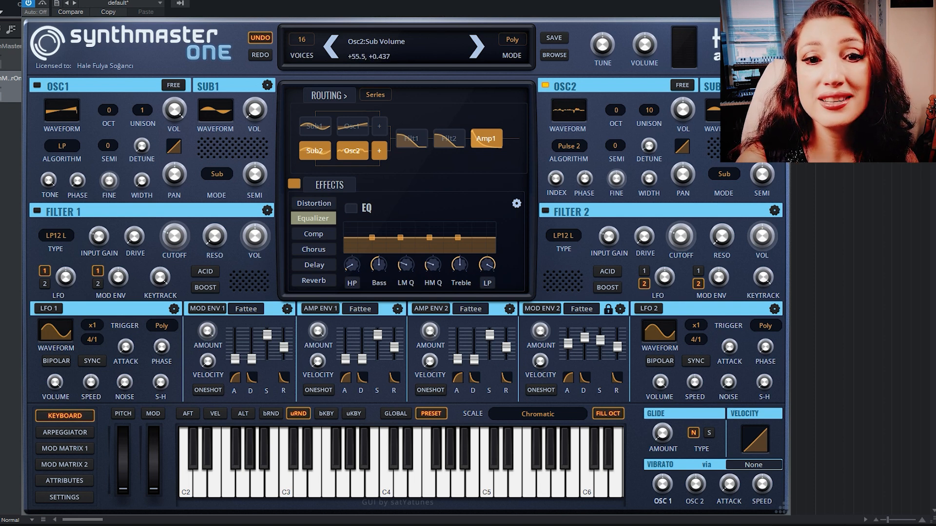
mouse_move(762, 174)
mouse_down()
mouse_move(761, 164)
mouse_move(762, 183)
mouse_up()
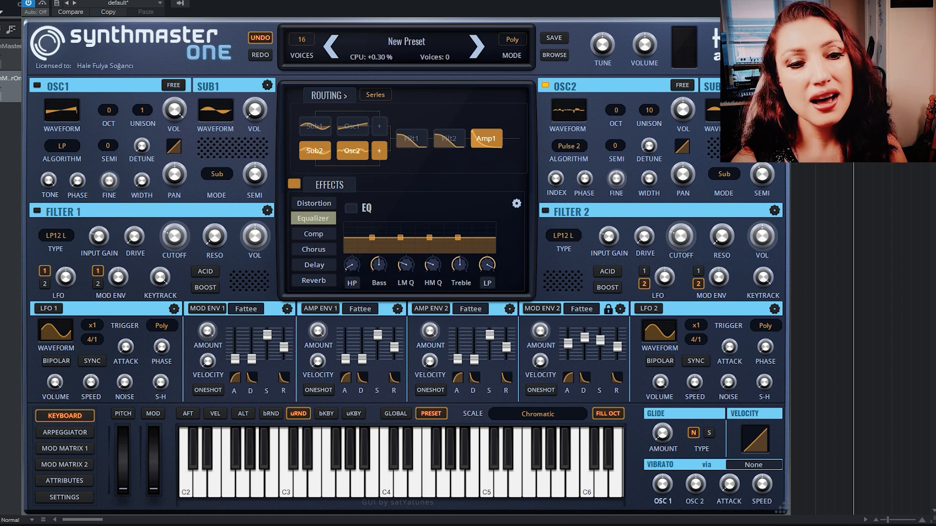
- Set Filter 2 to the Ladder Lowpass 24 type and turn the filter on
click(569, 237)
mouse_move(605, 261)
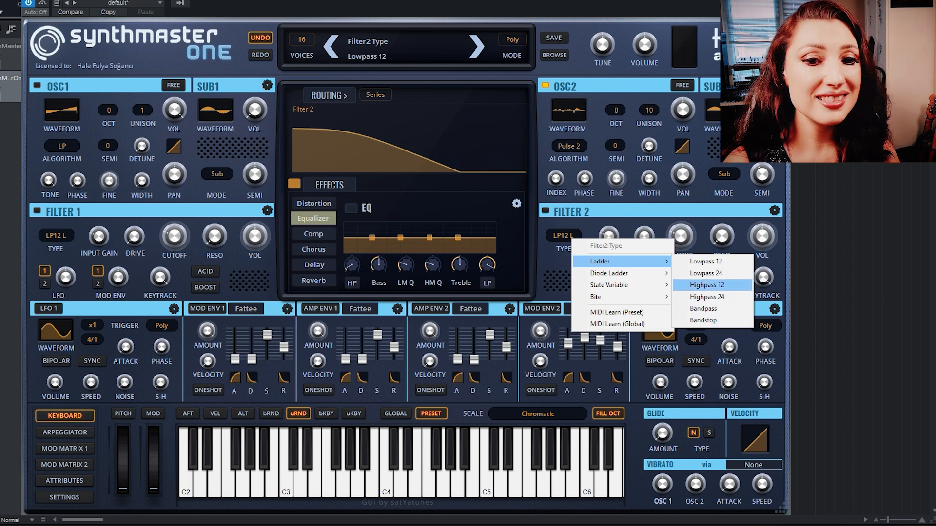
click(706, 273)
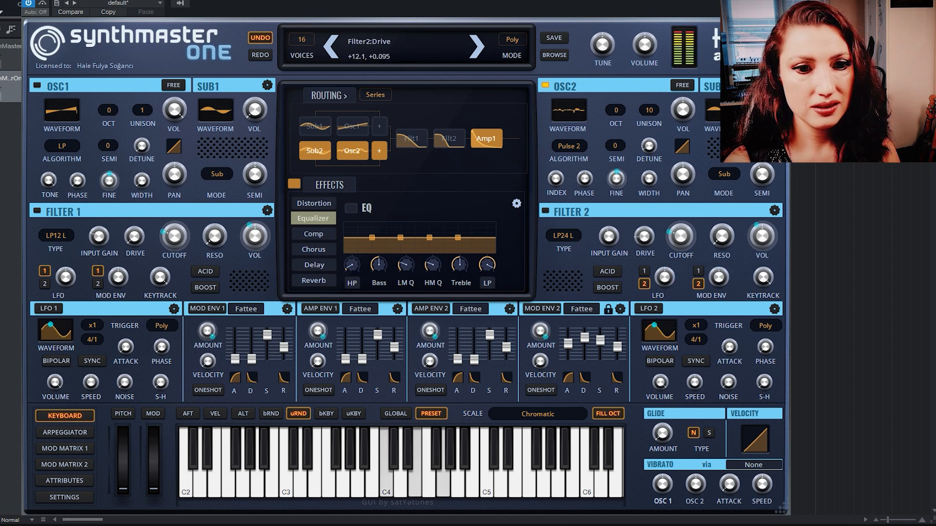
click(546, 211)
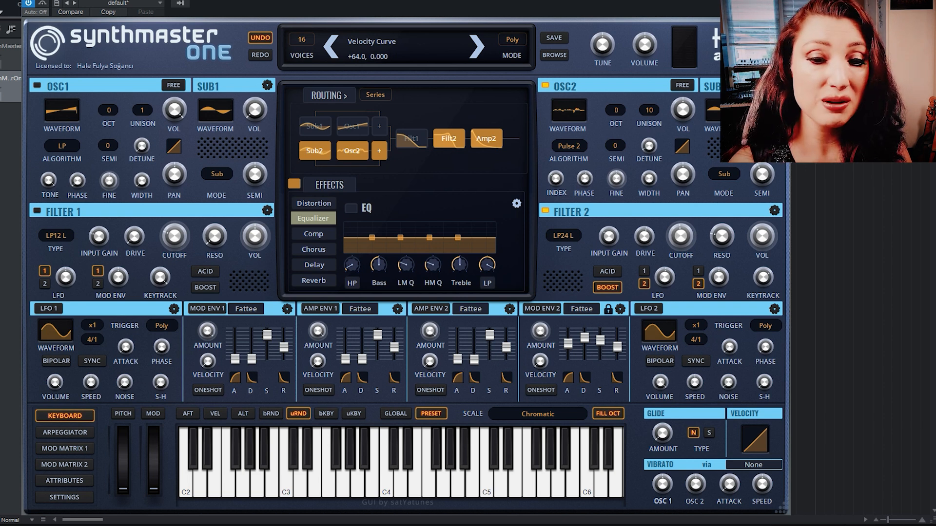
- Bend the velocity curve downward and adjust the glide amount
drag(755, 440, 755, 449)
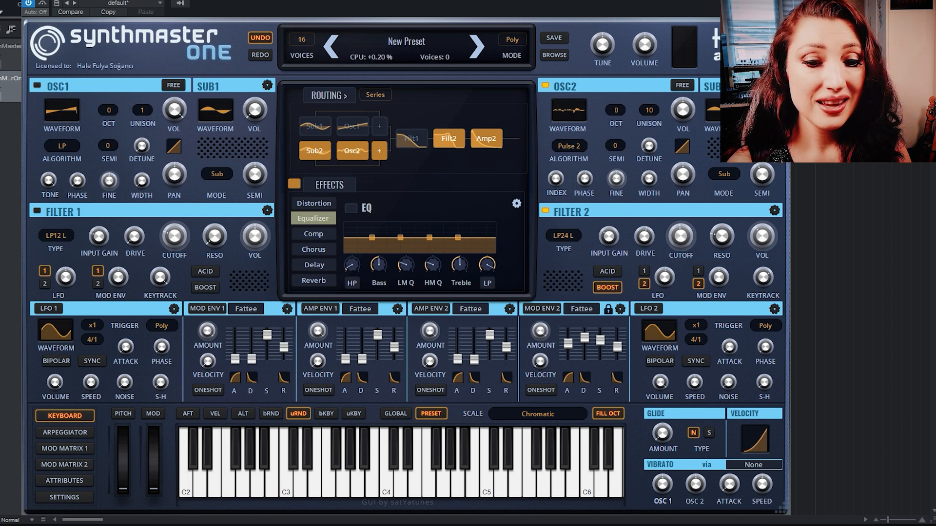
drag(663, 434, 663, 429)
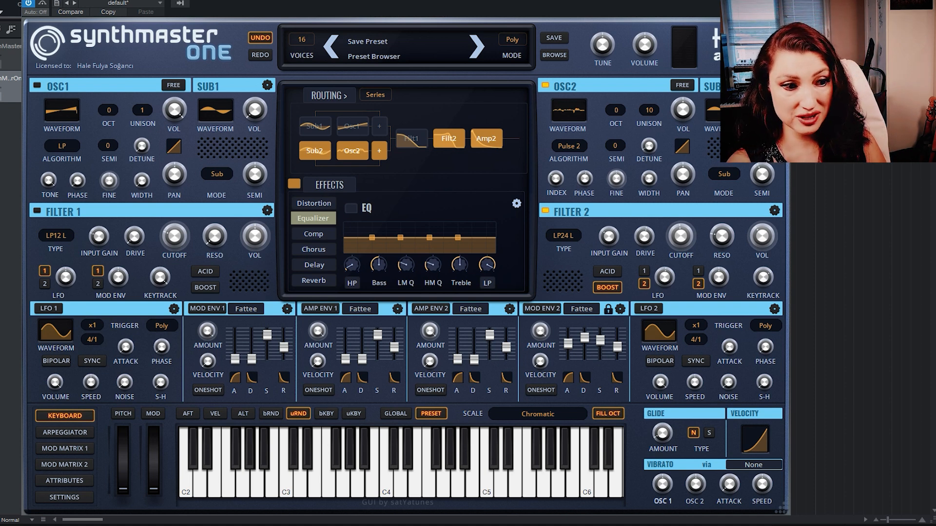
- Select the mod wheel as modulation source and assign it to oscillator 2's Index
click(153, 414)
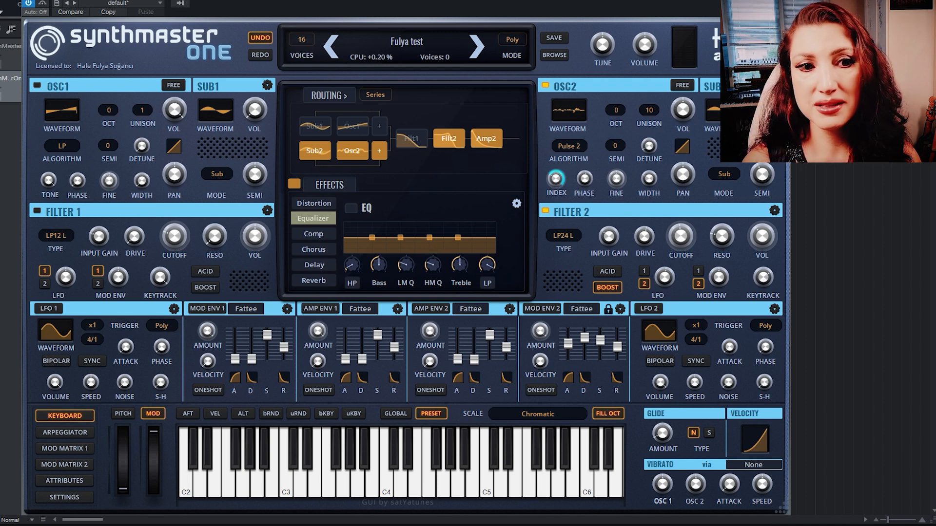
mouse_move(555, 179)
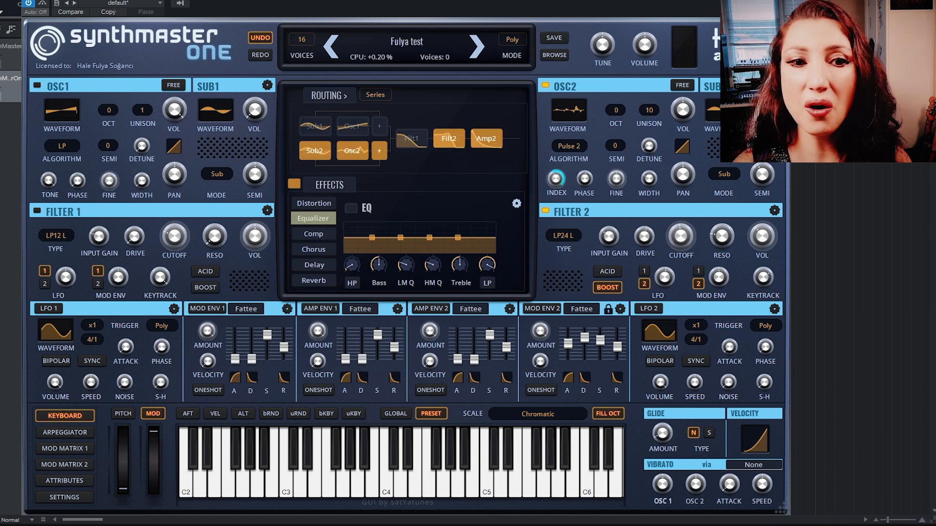
mouse_move(585, 179)
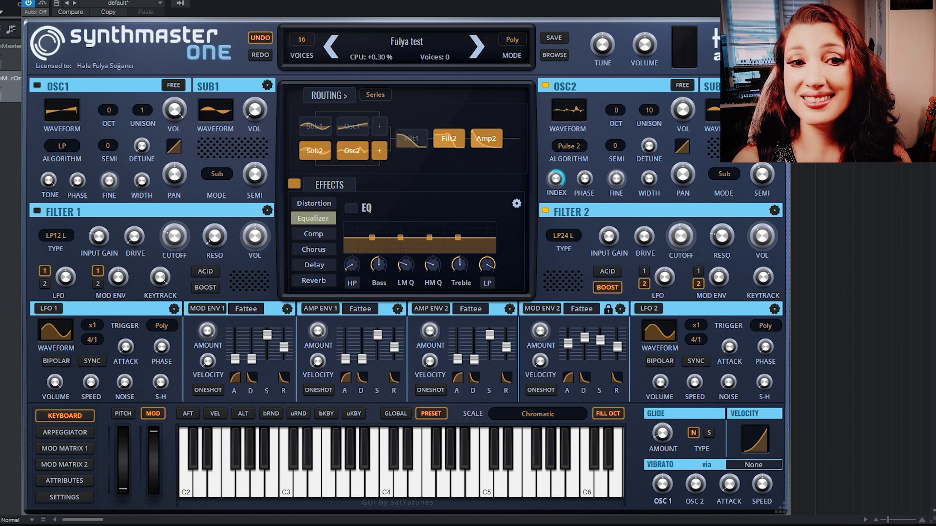
mouse_move(681, 237)
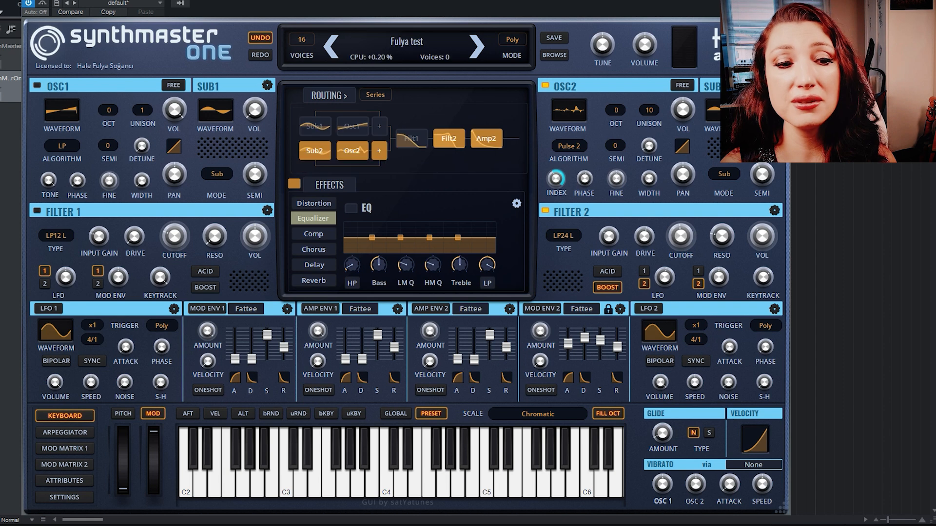
- Raise the decay of Amp Env 2 and check the envelope types offered for Mod Env 2 and Amp Env 2
mouse_move(474, 359)
drag(474, 360, 474, 344)
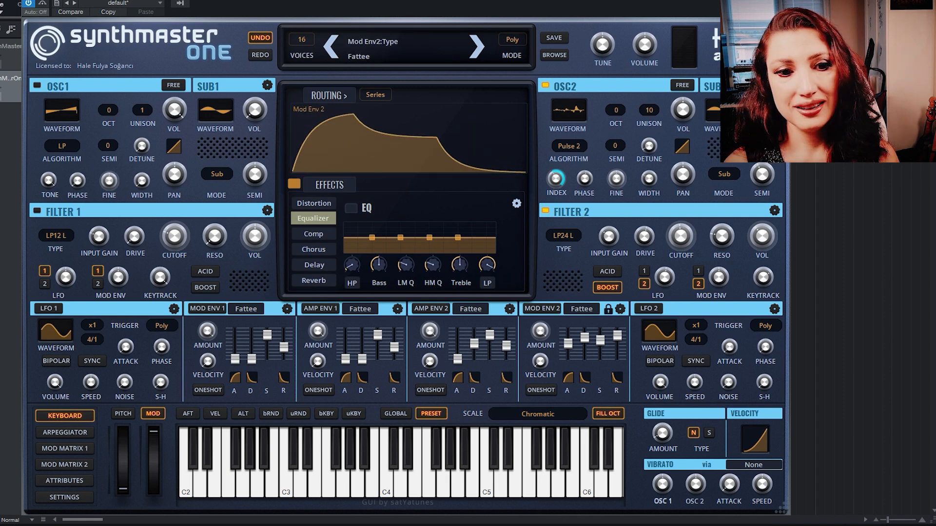
click(581, 308)
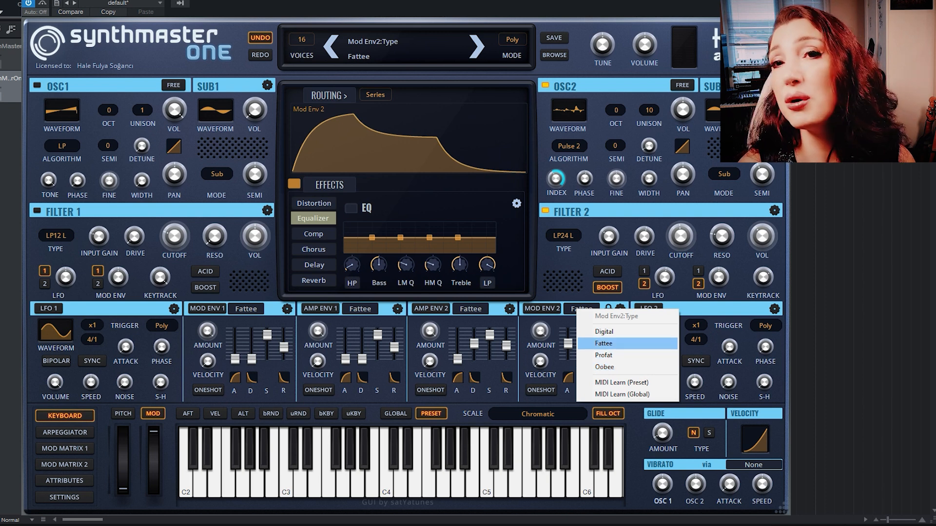
click(477, 309)
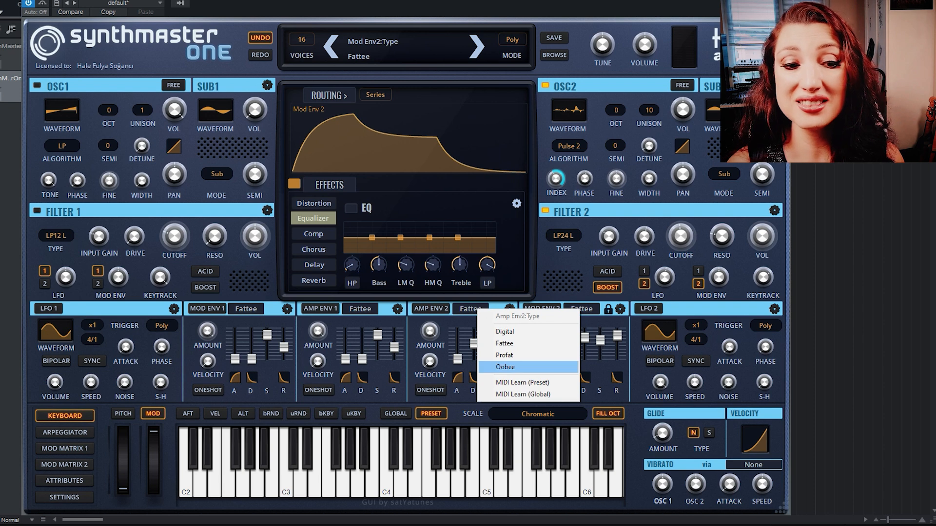
click(464, 312)
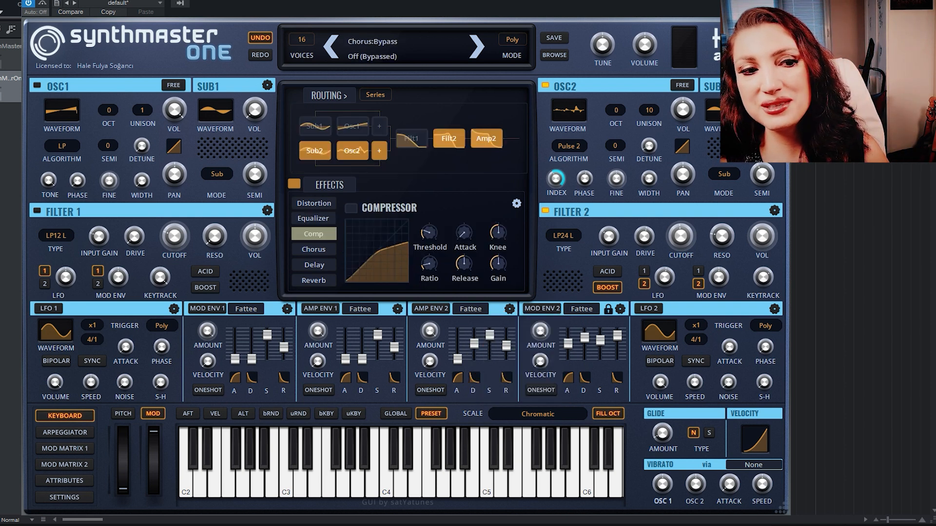
- Turn on the Reverb effect and adjust its damping
click(314, 281)
click(350, 208)
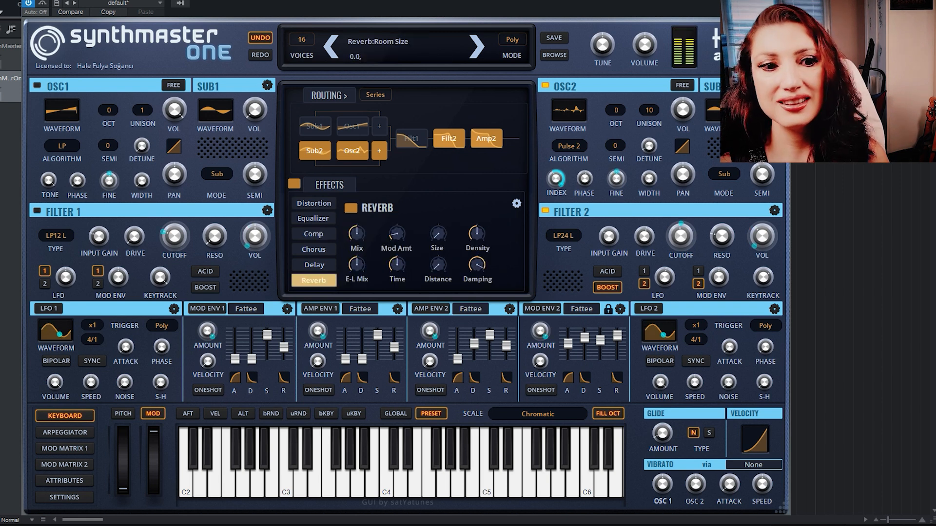
drag(478, 265, 477, 285)
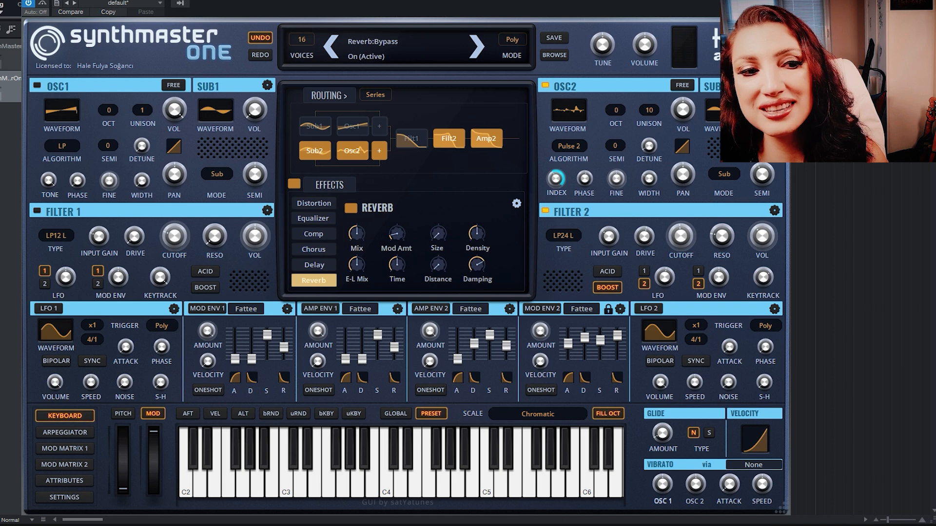
- View the Chorus effect, and turn on the Equalizer with a narrow low-mid boost
click(314, 249)
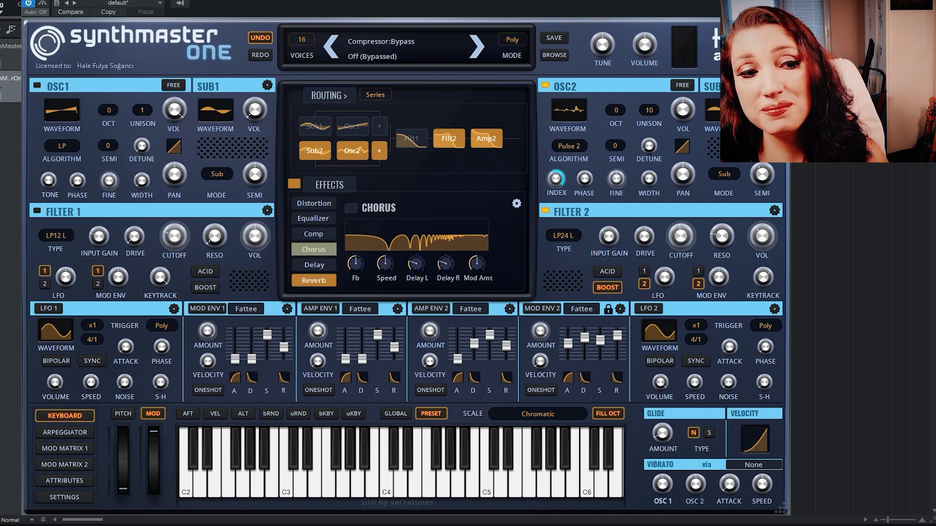
click(313, 219)
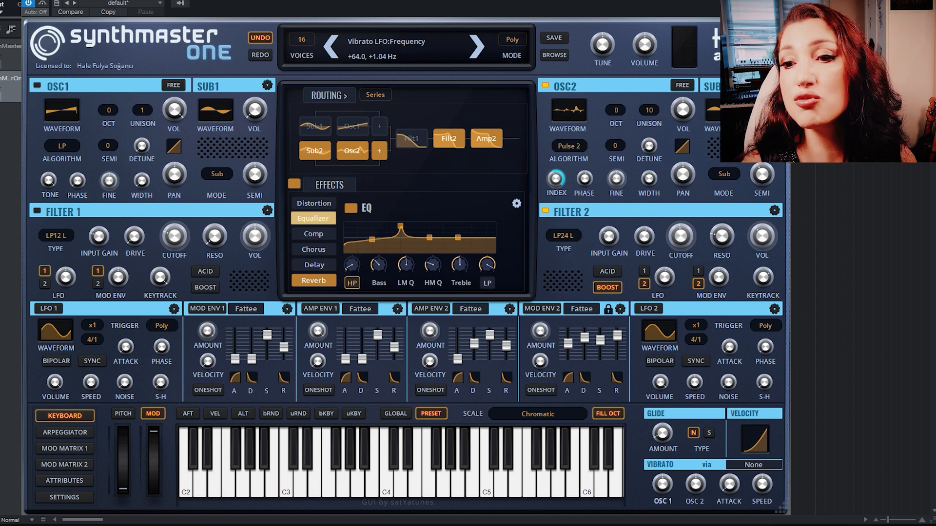
- Import the WAV files Ruined Sine and Pulse Width Saw as waveforms for oscillator 2 and oscillator 1 respectively
drag(935, 135, 623, 276)
drag(442, 380, 476, 251)
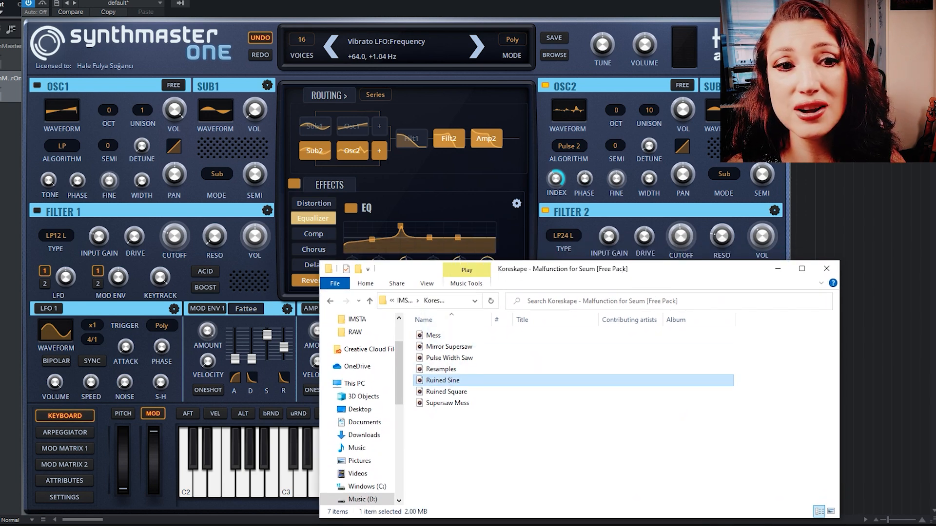
click(466, 307)
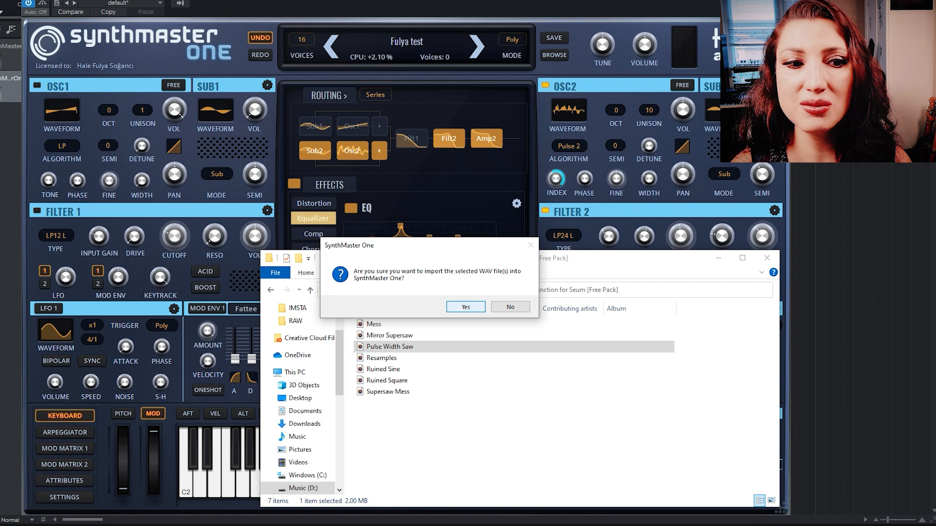
click(466, 307)
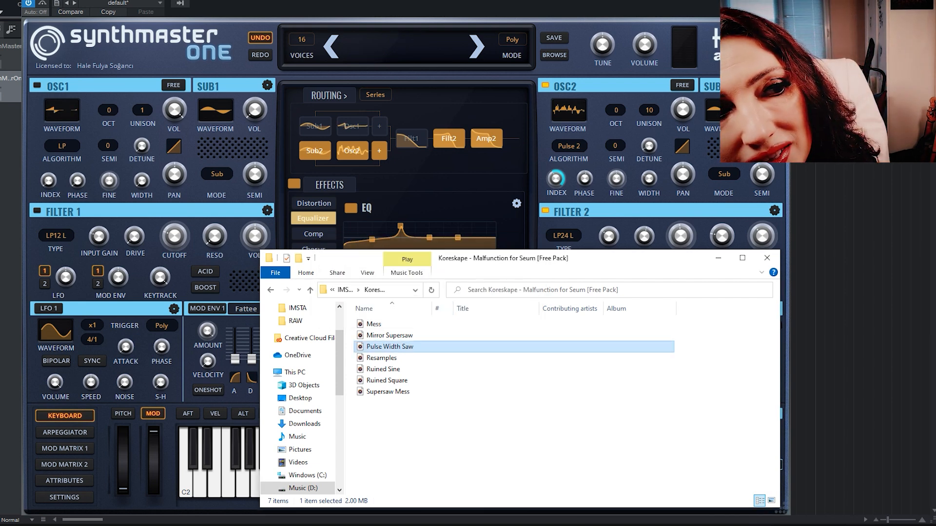
- Turn on oscillator 1, adjust its wave index and detune, and set its unison to 7 voices
click(37, 86)
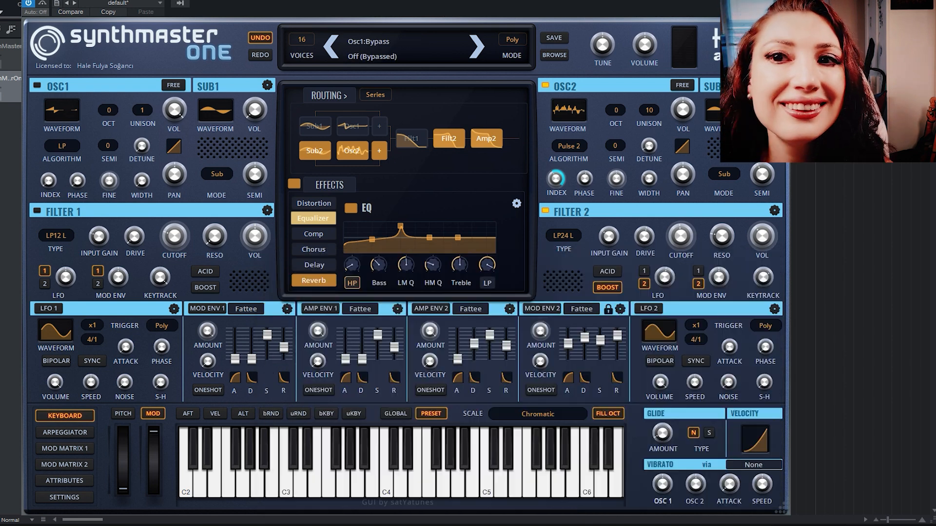
drag(77, 181, 49, 152)
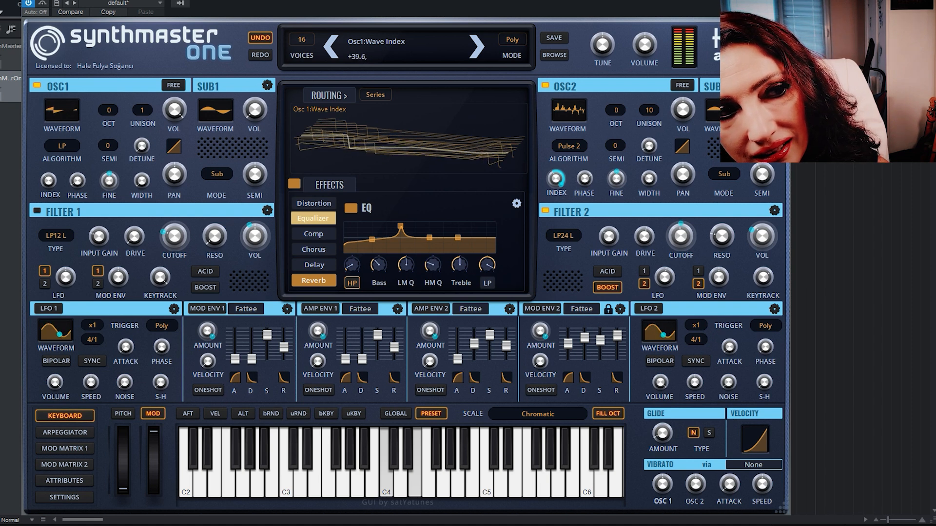
mouse_move(142, 146)
mouse_down()
mouse_move(142, 136)
mouse_move(141, 149)
mouse_up()
click(142, 110)
click(165, 205)
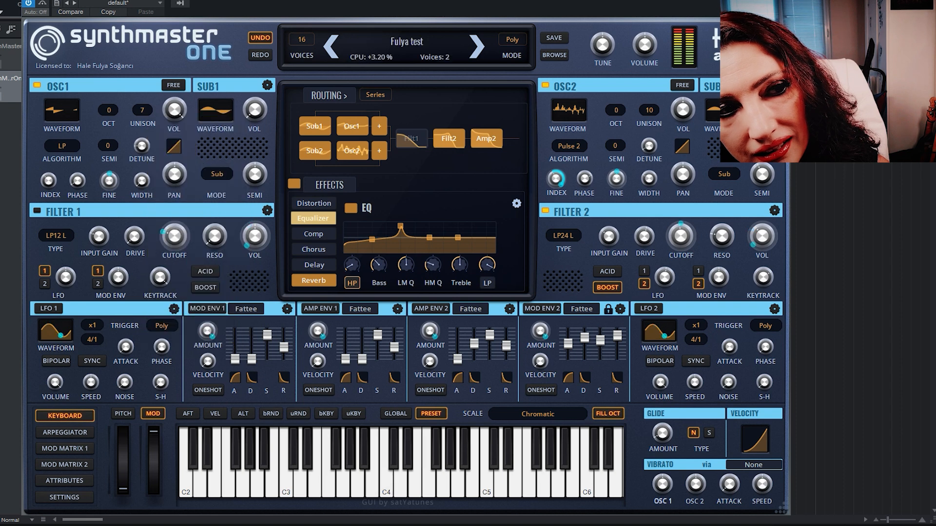
- Lower oscillator 1's volume and switch on free running for both oscillators
drag(174, 110, 174, 120)
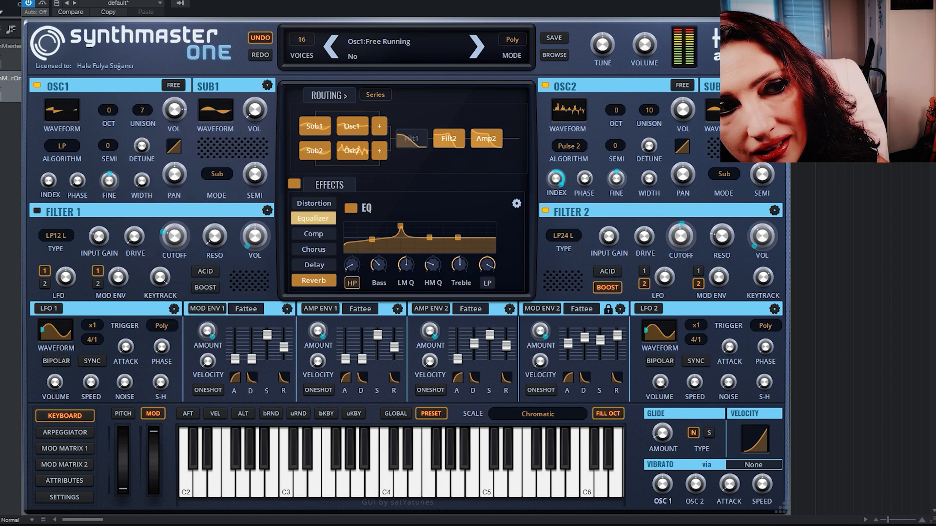
click(173, 85)
click(682, 84)
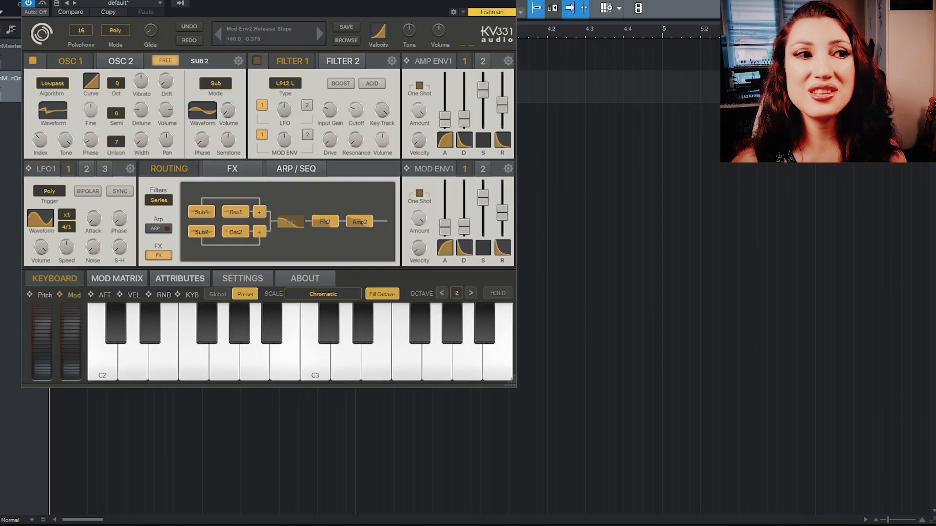
- Change the global skin to a satYatunes White variant
click(45, 34)
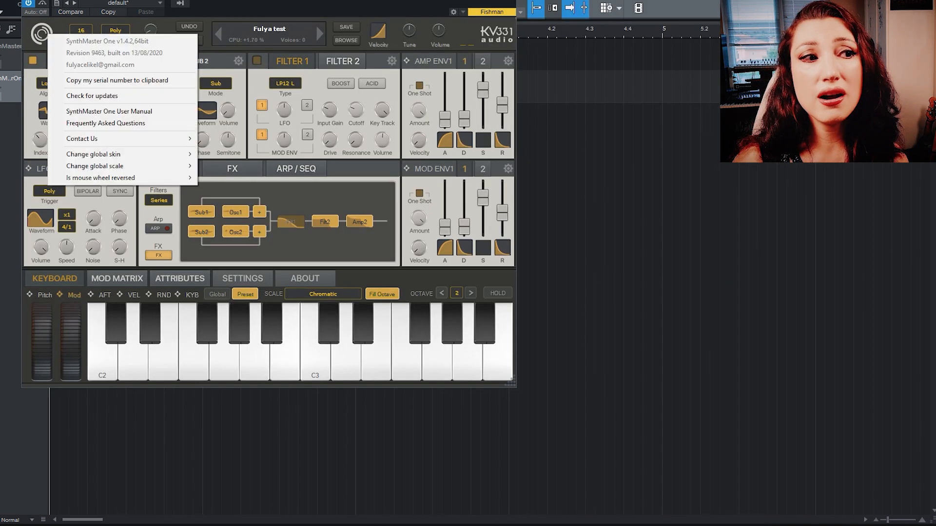
mouse_move(95, 166)
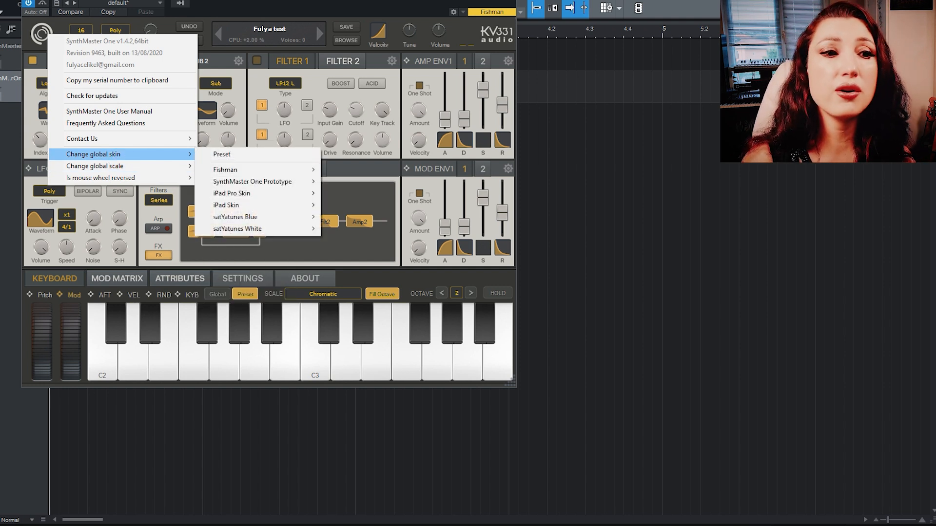
mouse_move(237, 228)
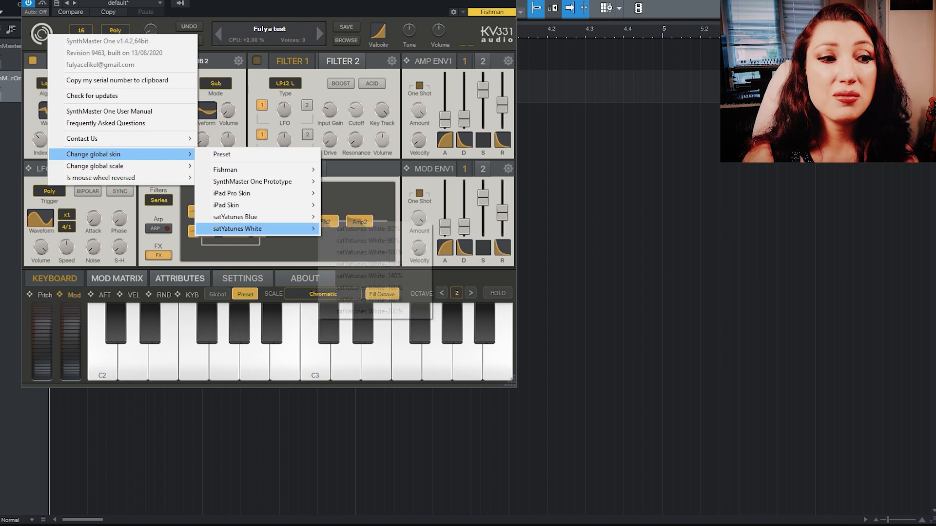
click(366, 264)
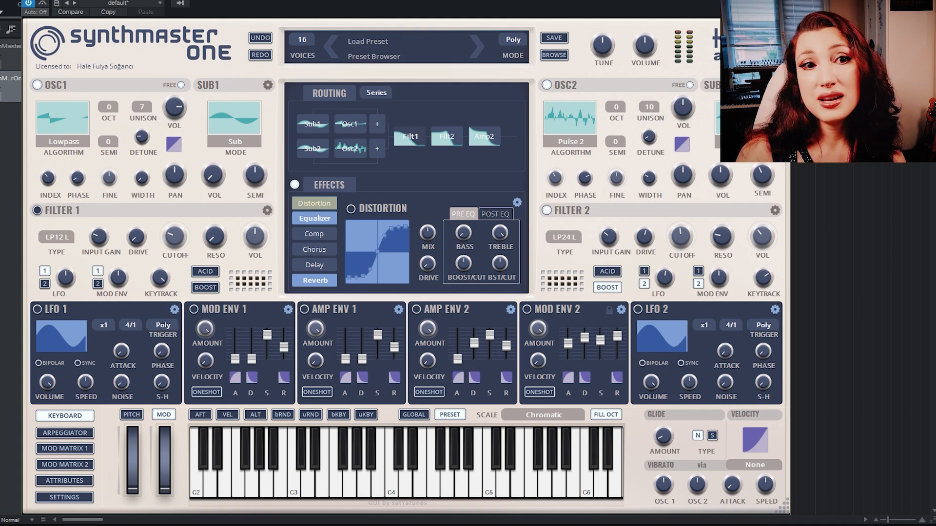
- Open the preset browser, clear the preset search text, and look through the available filter lists, including Attributes
click(555, 55)
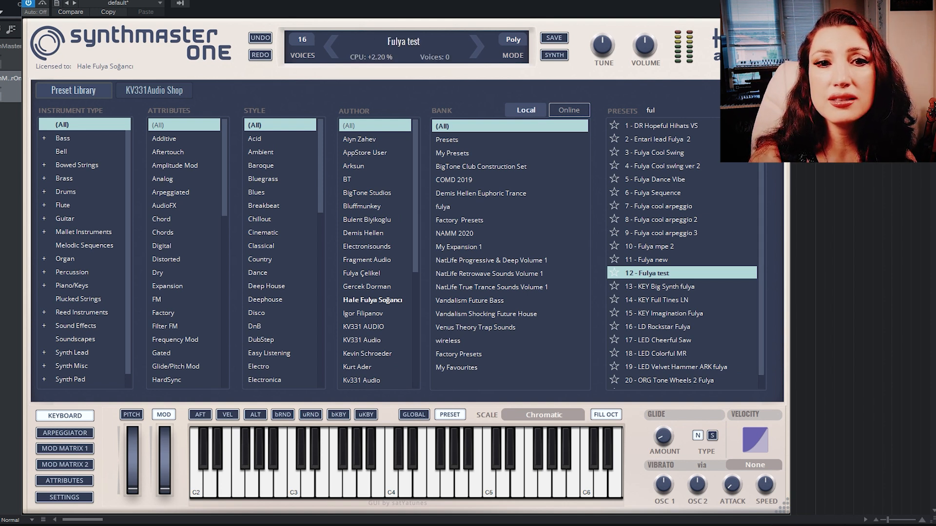
click(759, 111)
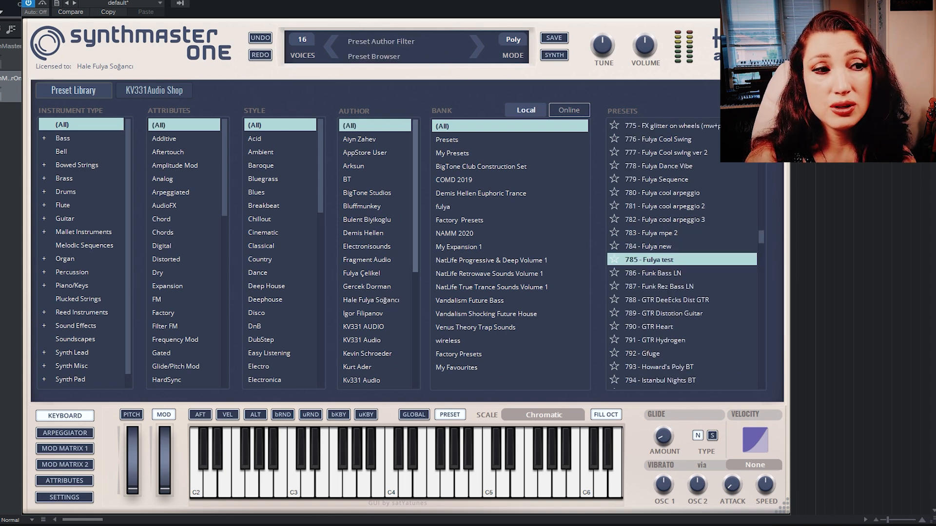
scroll(282, 254, down, 10)
scroll(283, 254, up, 10)
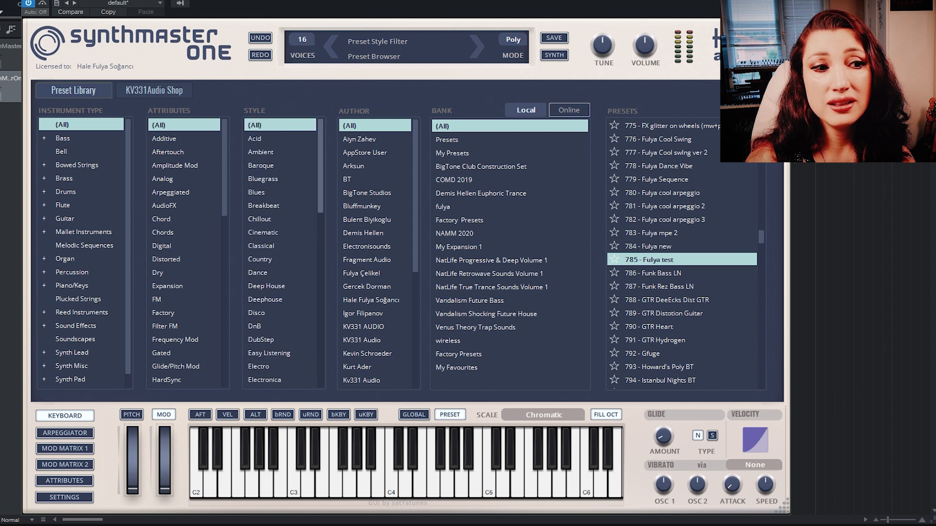
scroll(188, 253, down, 5)
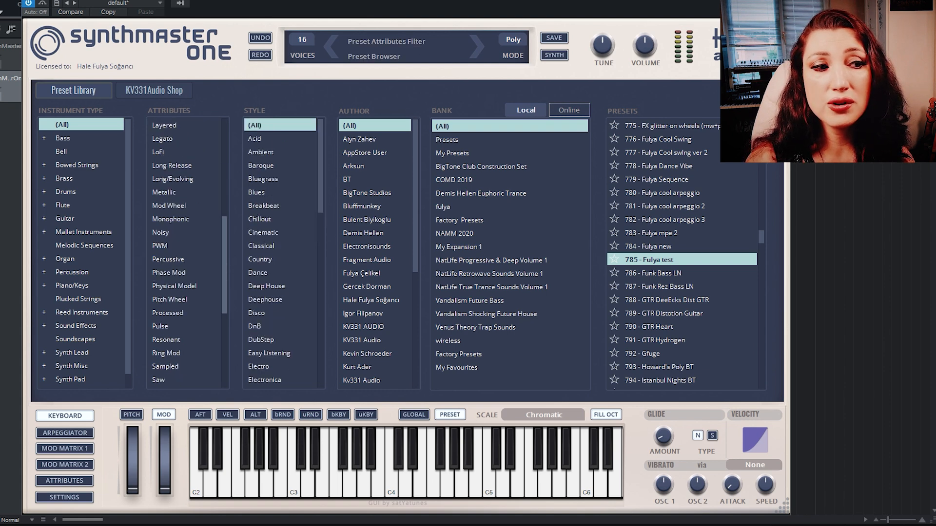
scroll(188, 254, up, 5)
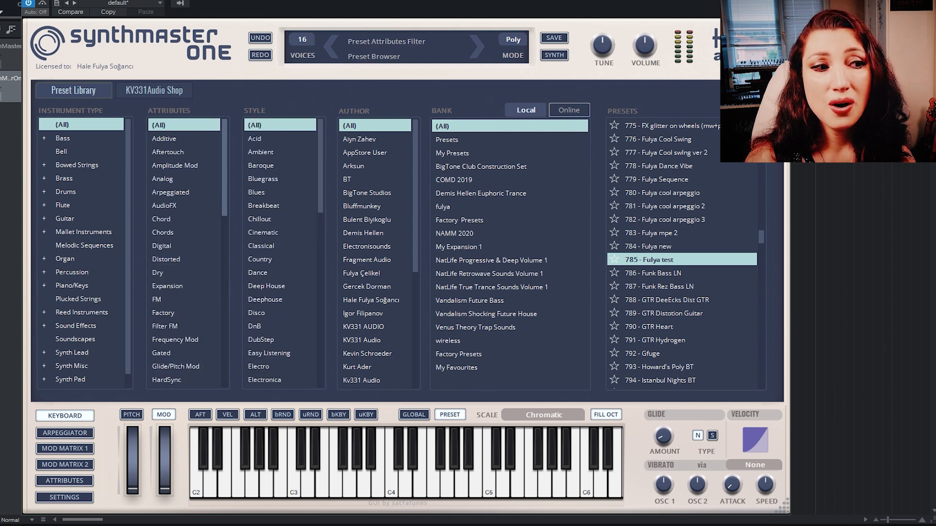
- Expand the Guitar instrument type, and filter the presets first by Organ and finally by Synth Lead
click(44, 219)
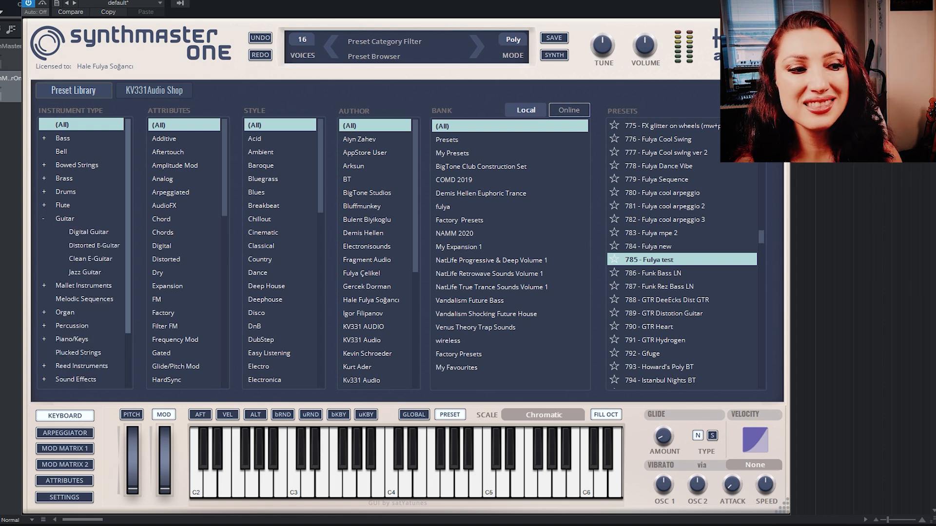
click(66, 312)
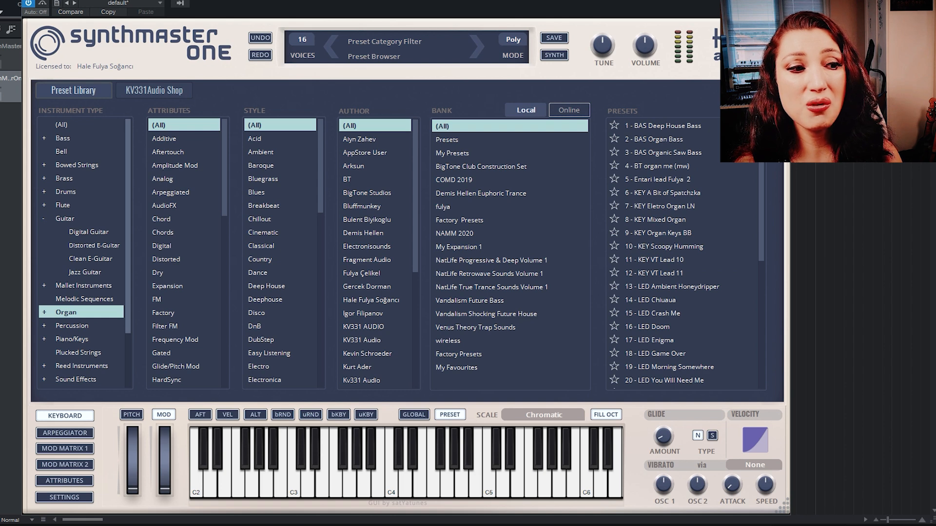
scroll(81, 254, down, 2)
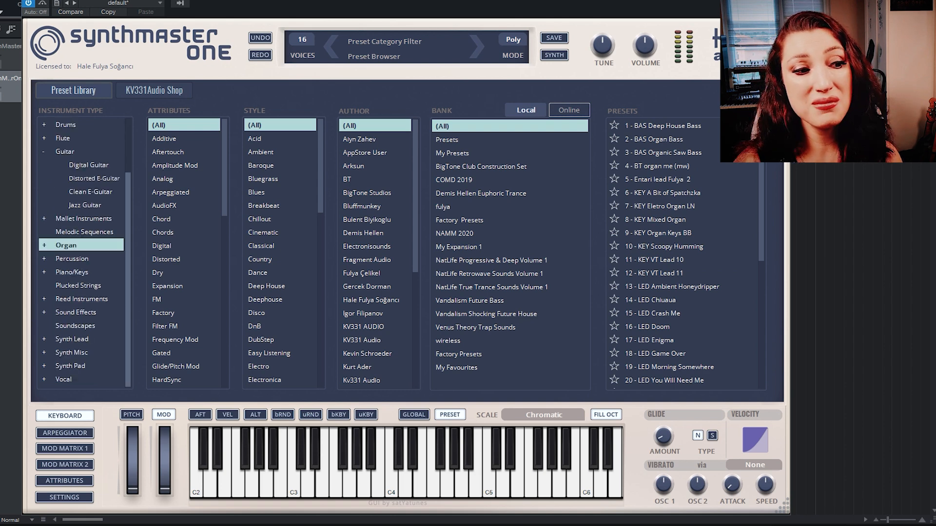
click(73, 339)
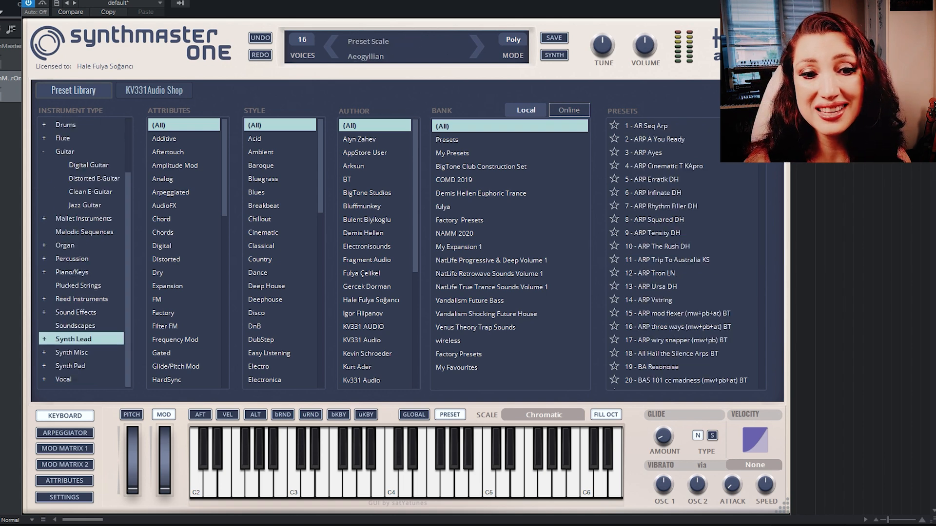
- Browse the Synth Lead presets through to the end of the list
scroll(683, 254, down, 20)
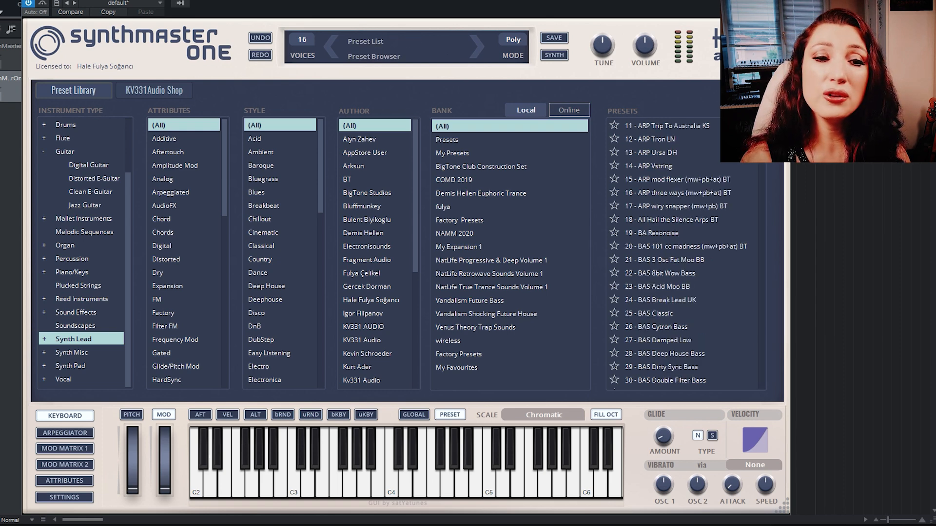
scroll(683, 253, down, 10)
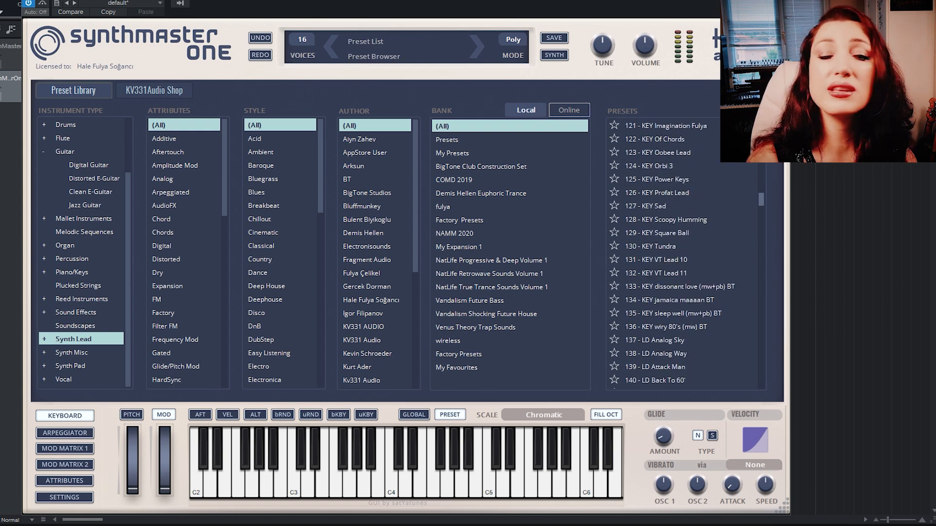
scroll(682, 254, down, 3)
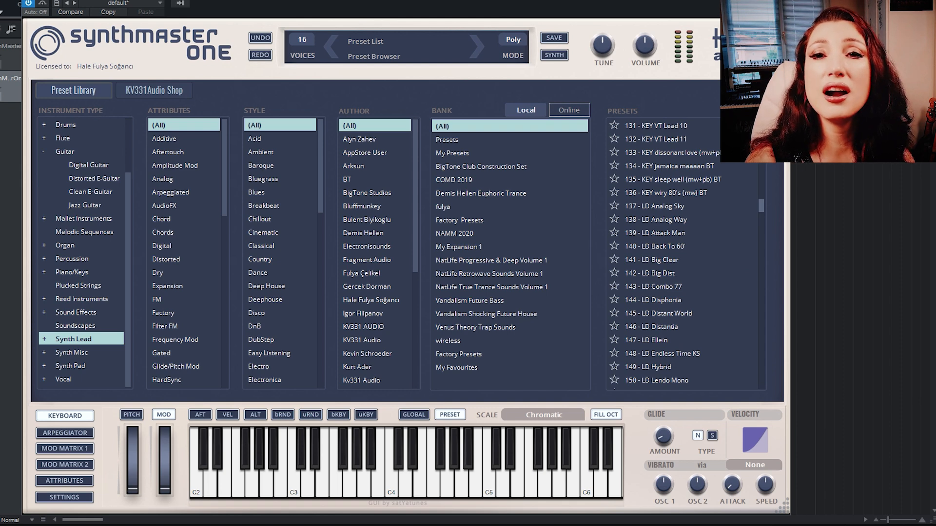
scroll(683, 254, up, 5)
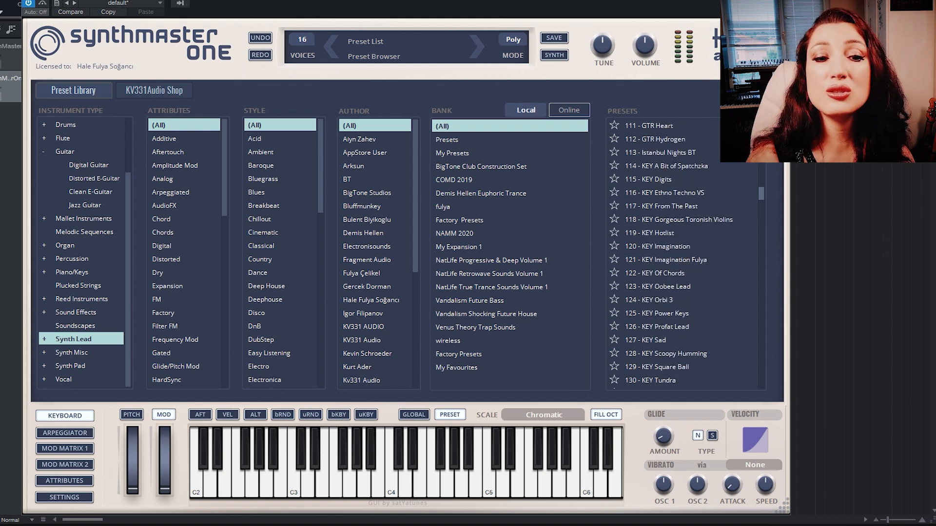
scroll(682, 253, down, 15)
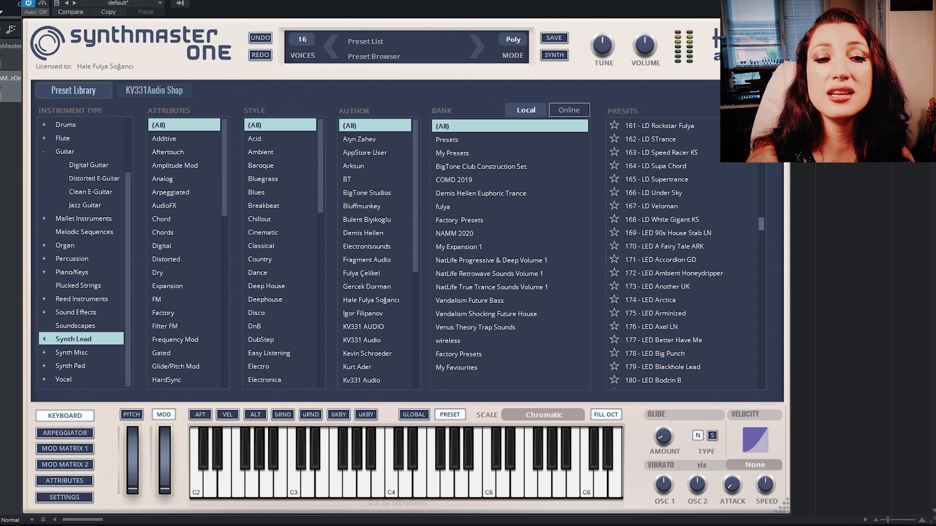
scroll(682, 254, down, 20)
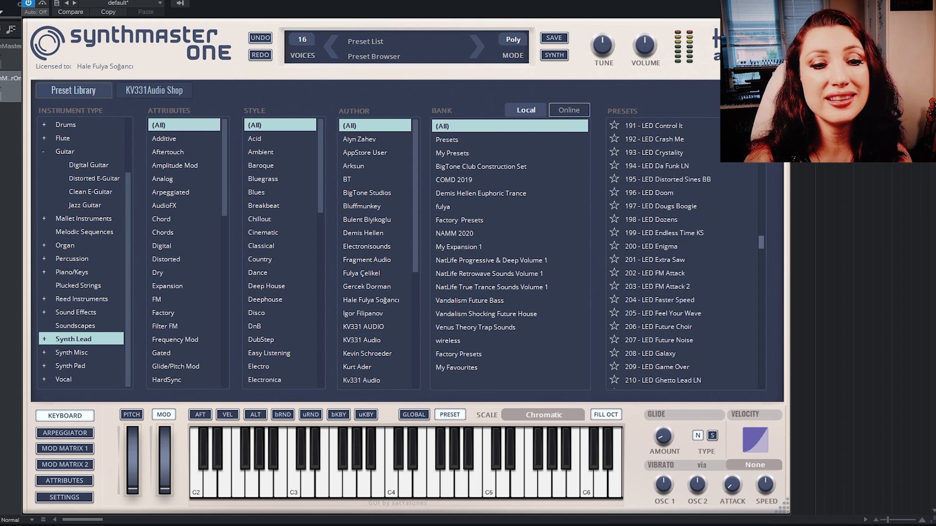
scroll(683, 253, down, 5)
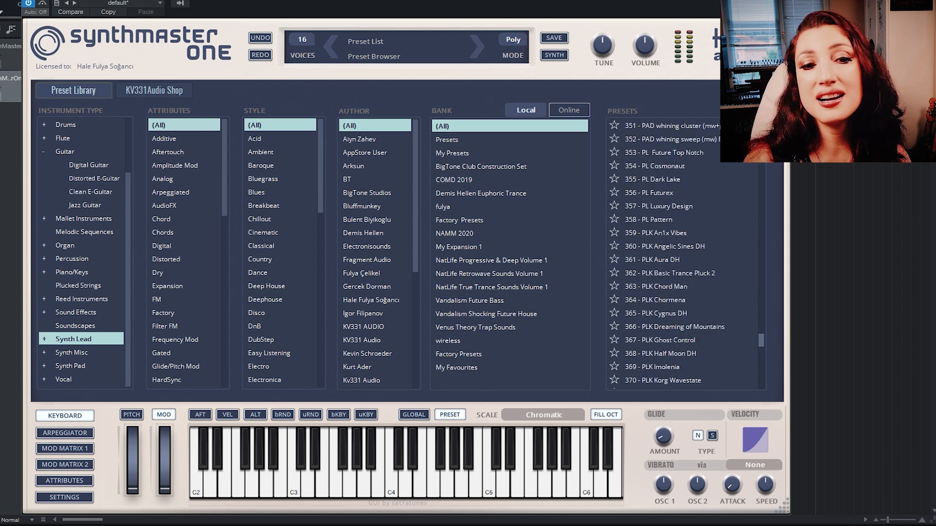
scroll(683, 254, down, 17)
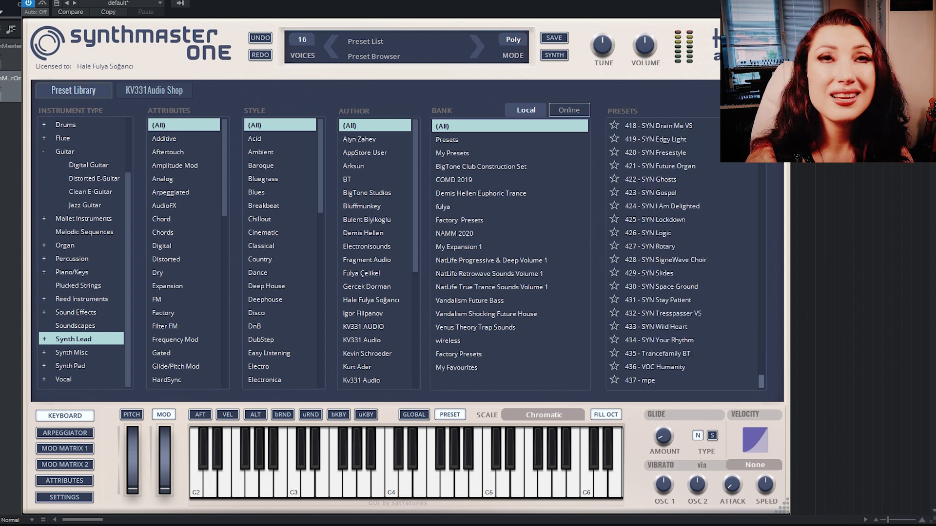
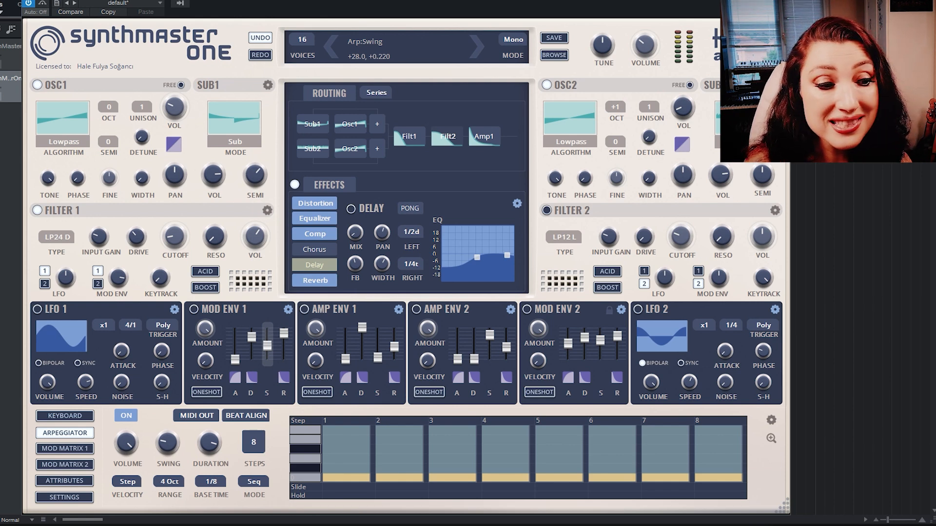
- Set the arpeggiator to 16 steps and place single notes on steps 2, 4, 6, 8, 10, 13, 14 and 16
right_click(253, 441)
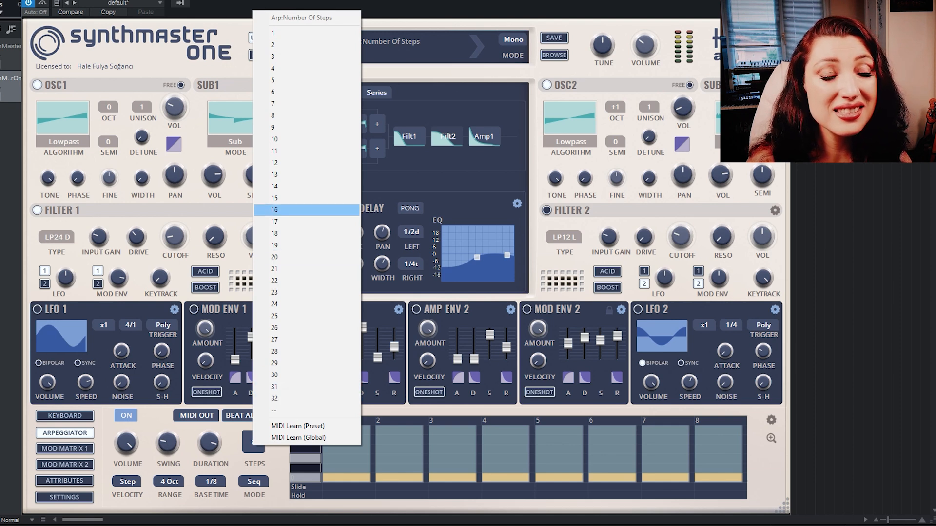
click(292, 209)
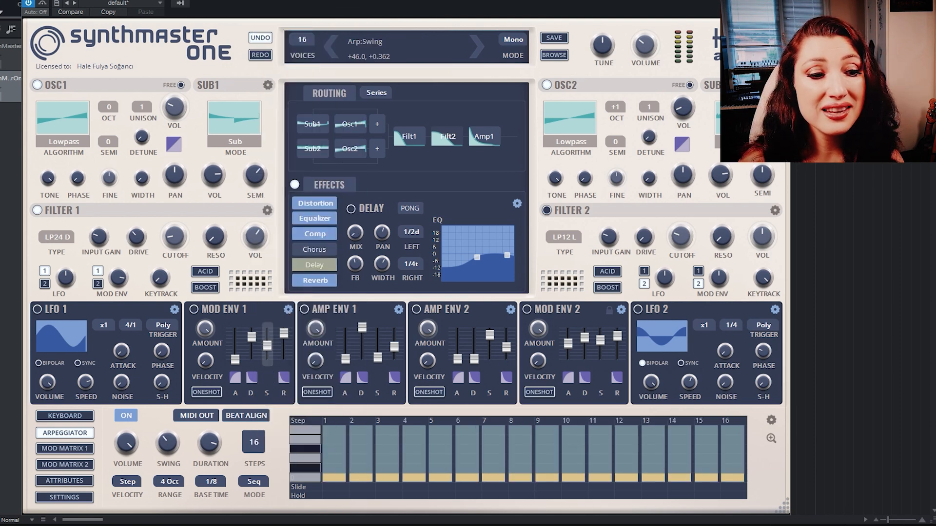
click(361, 431)
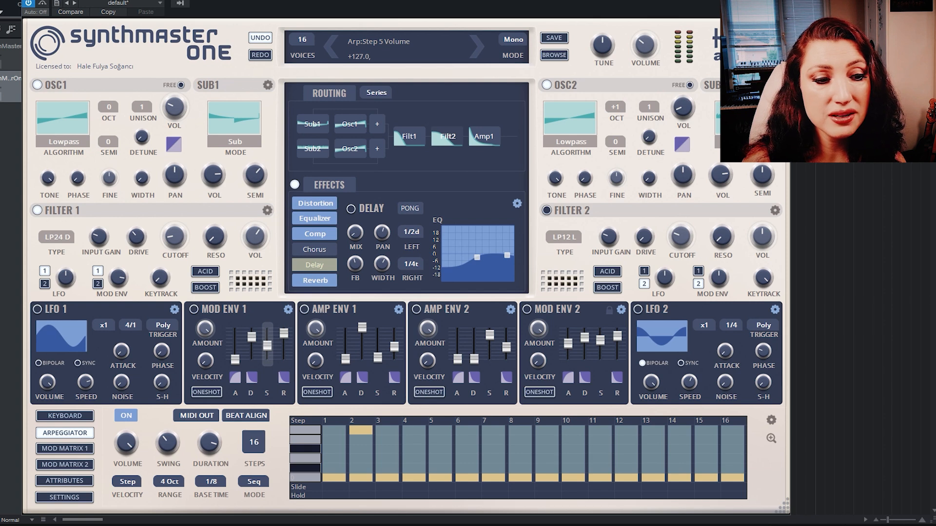
scroll(415, 454, up, 3)
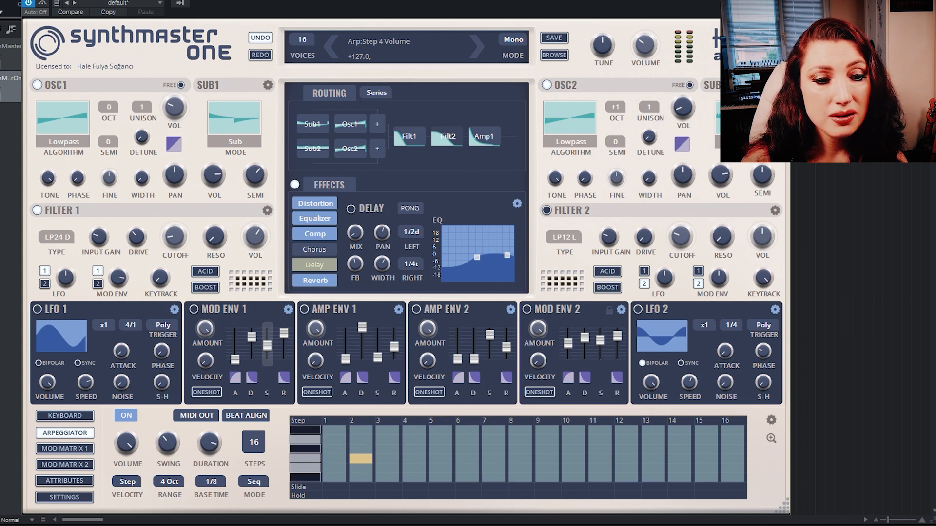
click(414, 430)
click(467, 459)
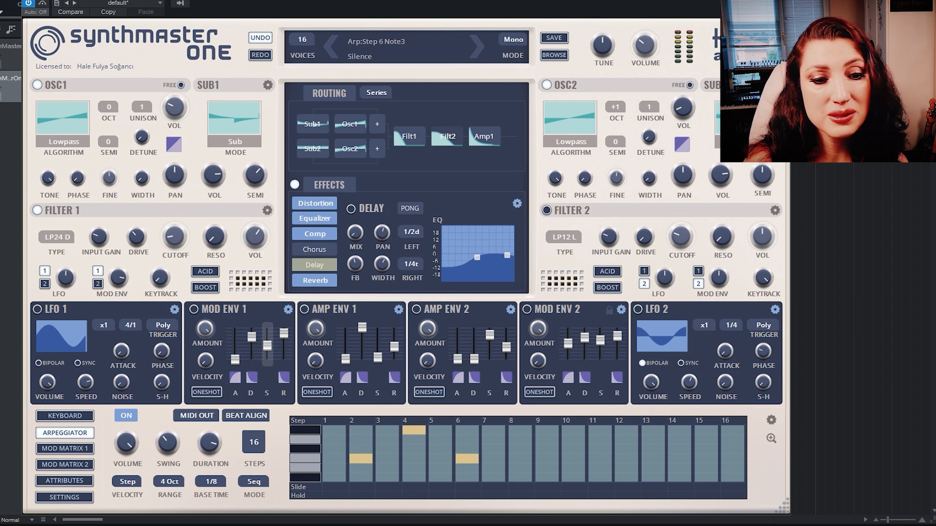
click(520, 459)
click(573, 430)
click(680, 439)
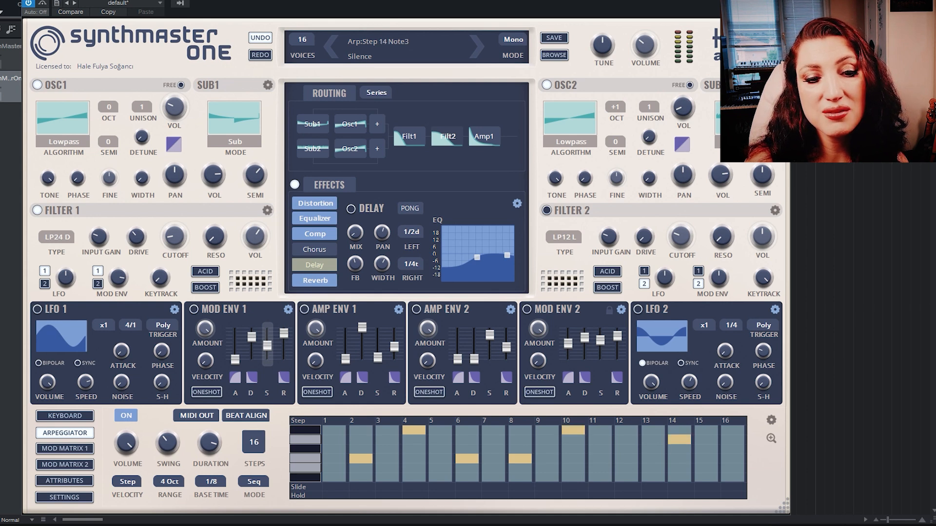
click(653, 468)
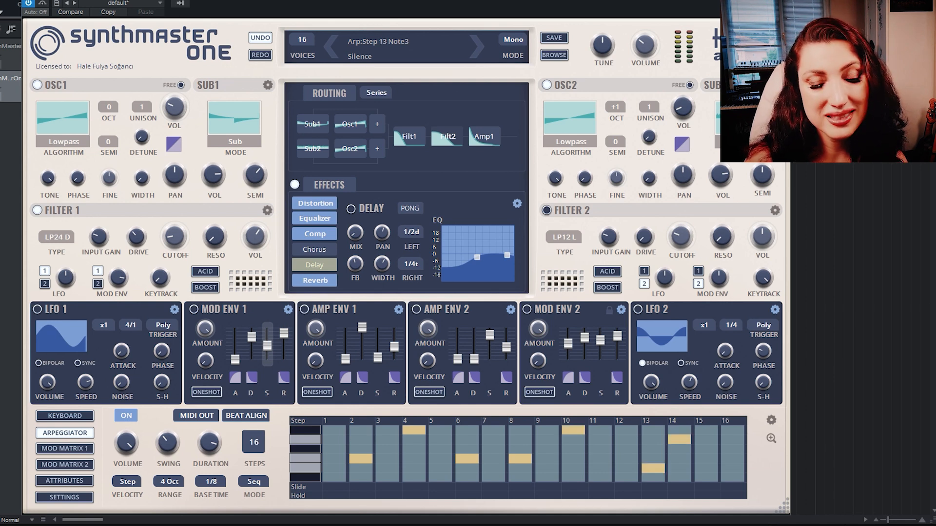
click(733, 439)
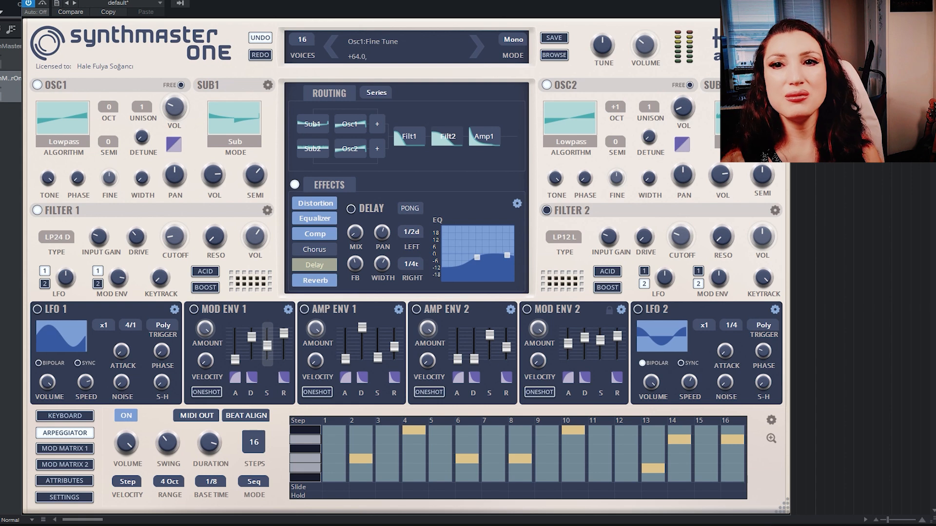
- Look through the available global skins, including the iPad Skin entry
click(46, 39)
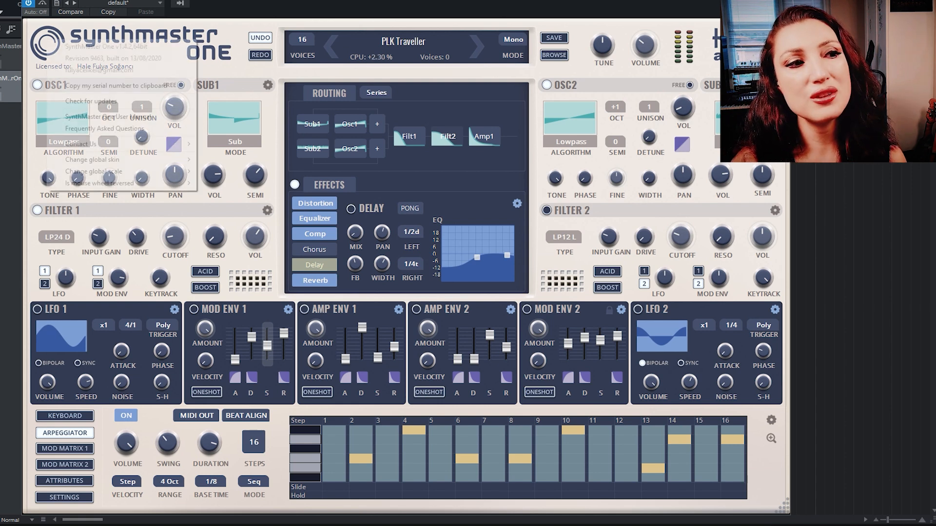
mouse_move(122, 159)
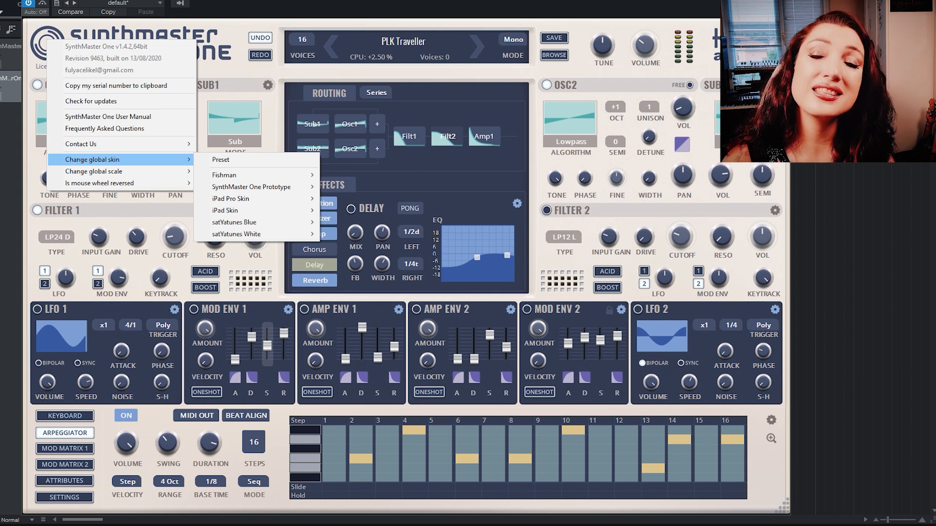
mouse_move(229, 210)
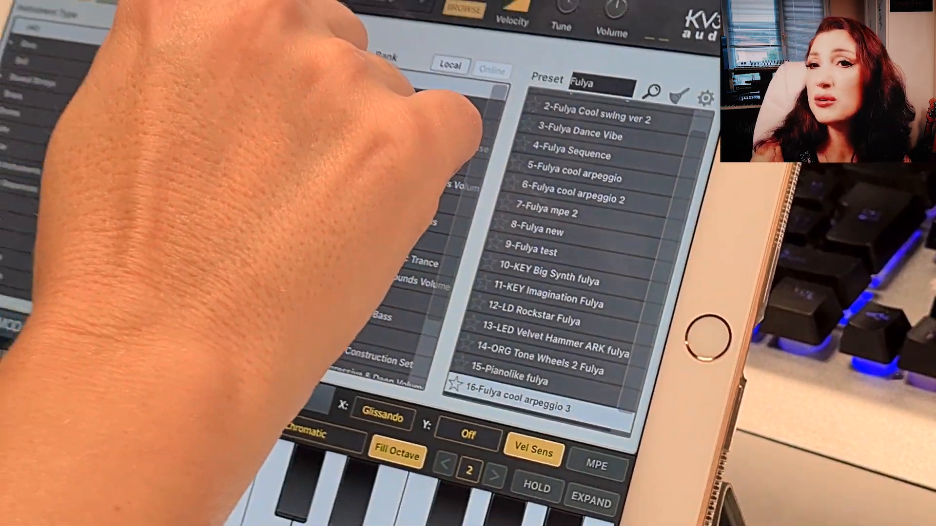
- Sync the user presets with the cloud on the iPad and in the desktop version, and check the desktop preset list
click(361, 15)
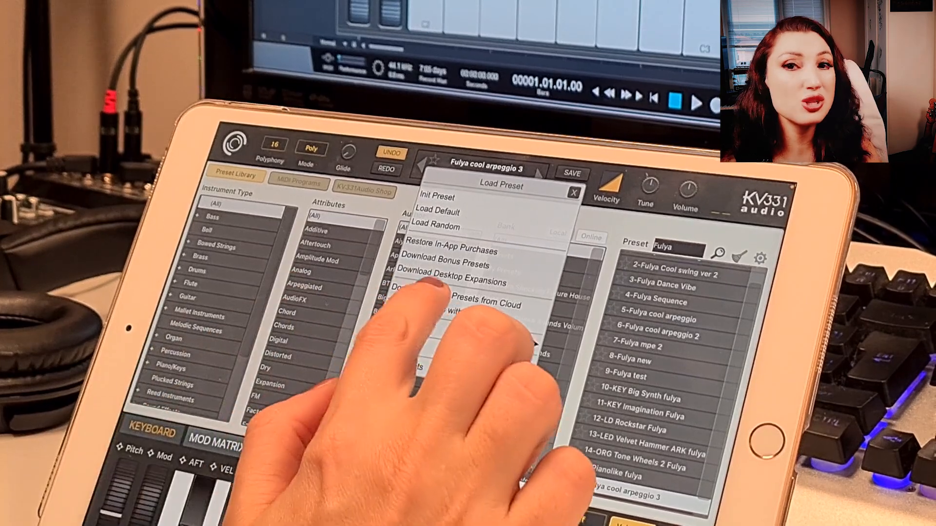
click(439, 312)
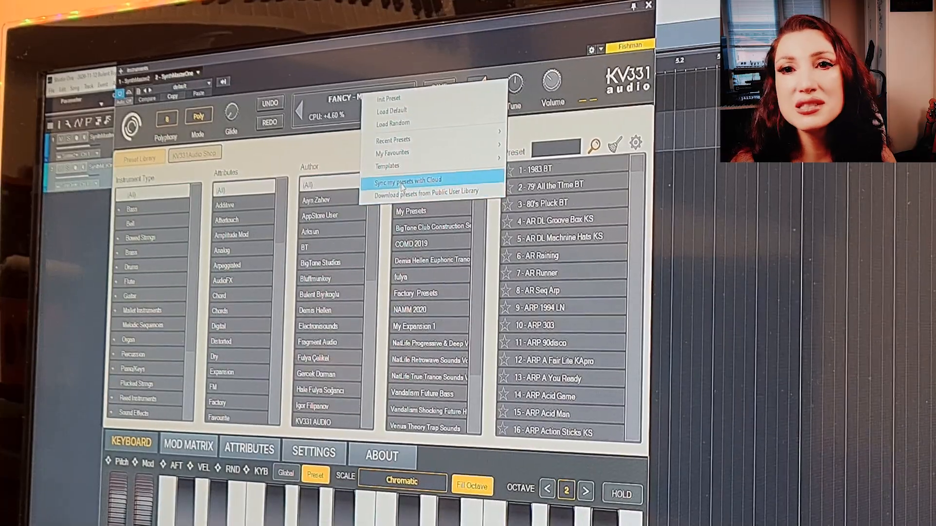
click(403, 184)
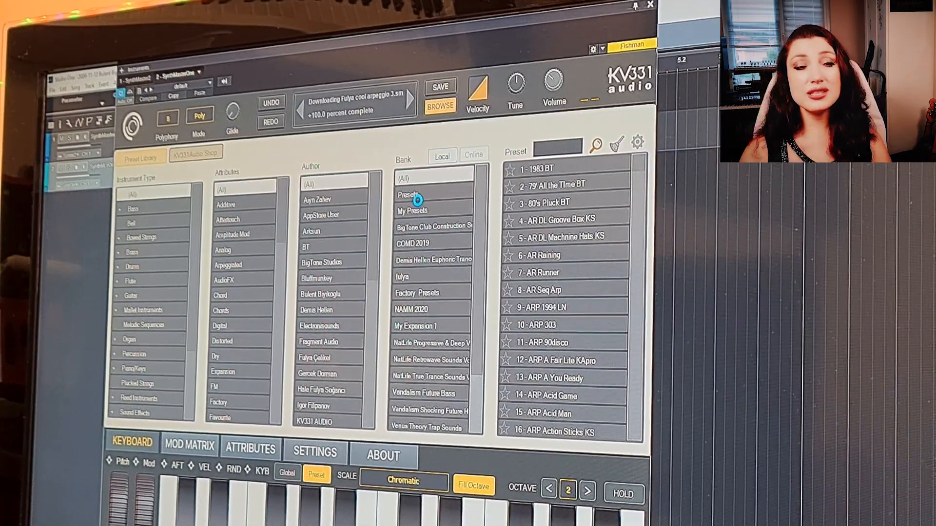
click(418, 200)
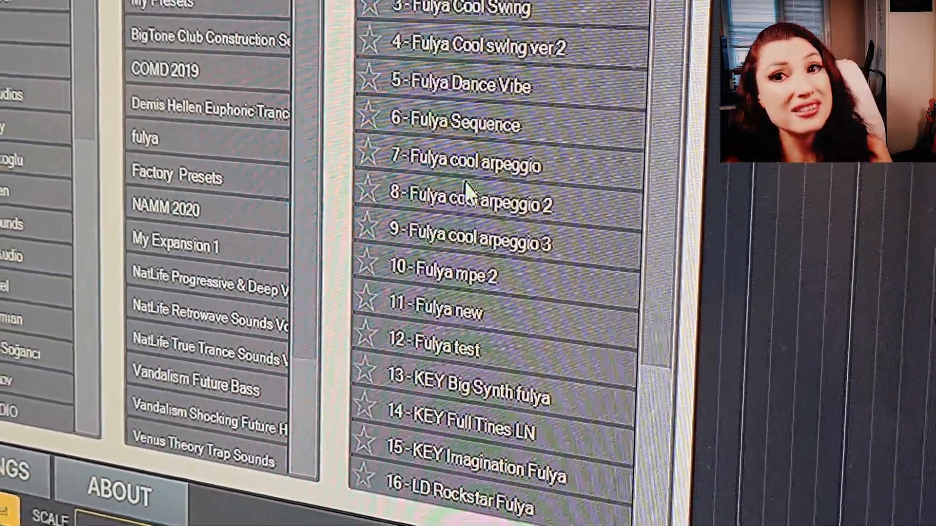
scroll(460, 198, down, 3)
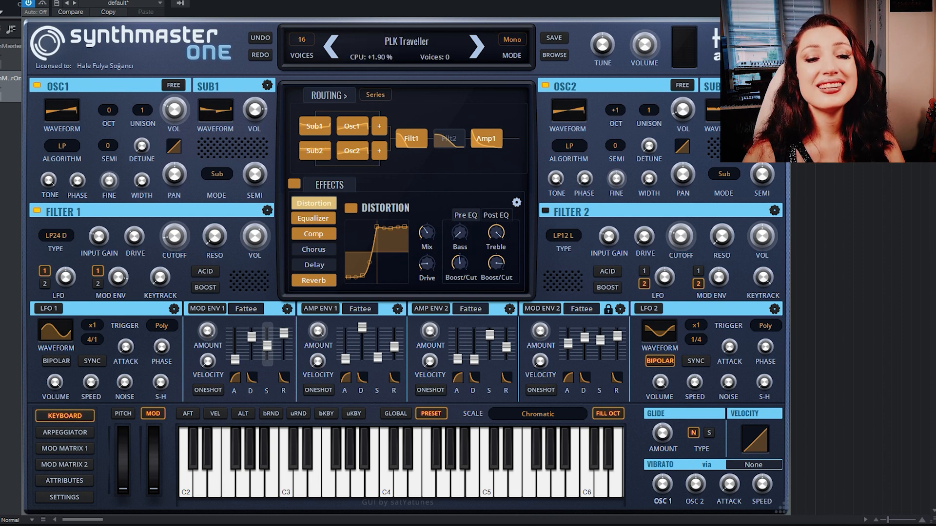
- Set the preset scale to Maqam Higazi from the 7 Tone-Alternate group and the scale root note to A
right_click(556, 414)
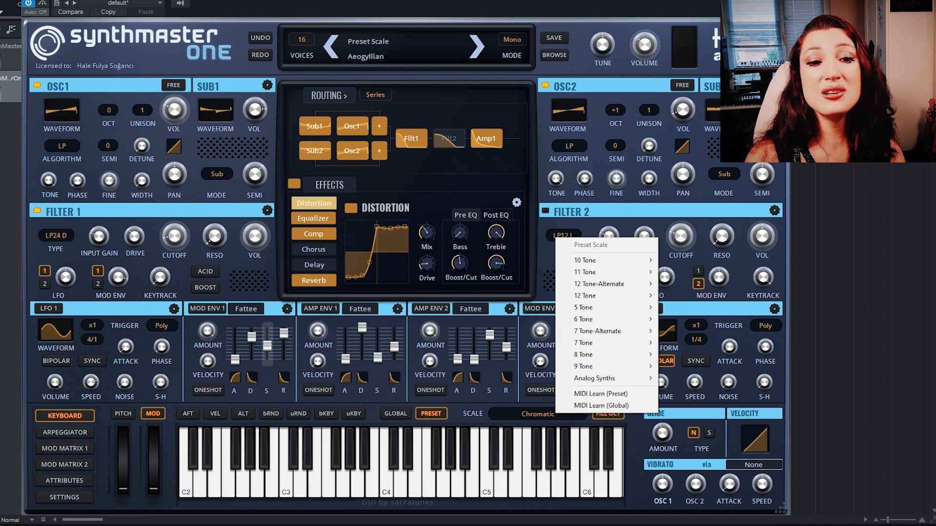
mouse_move(600, 331)
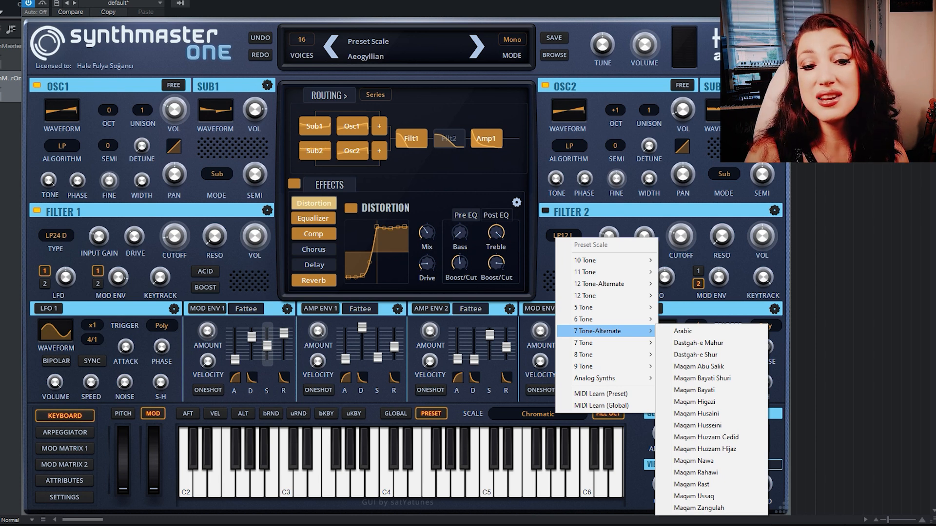
click(694, 402)
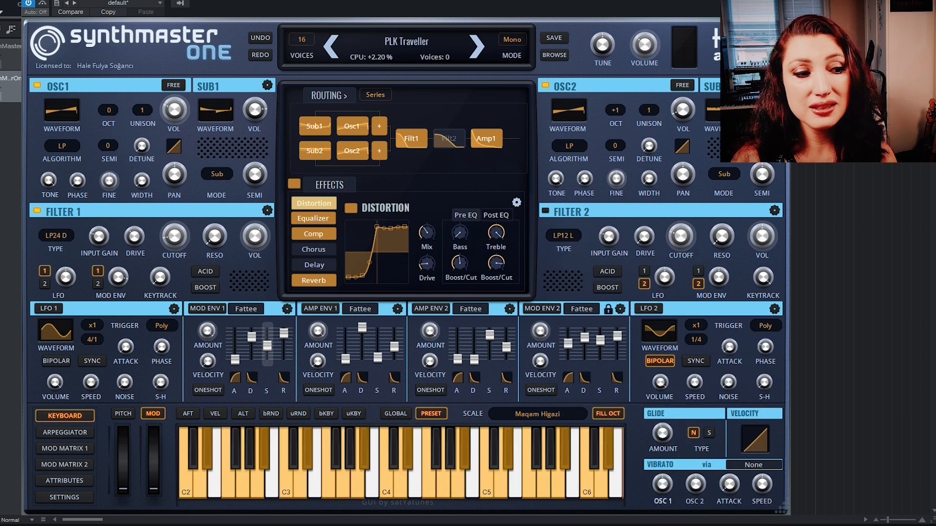
click(64, 497)
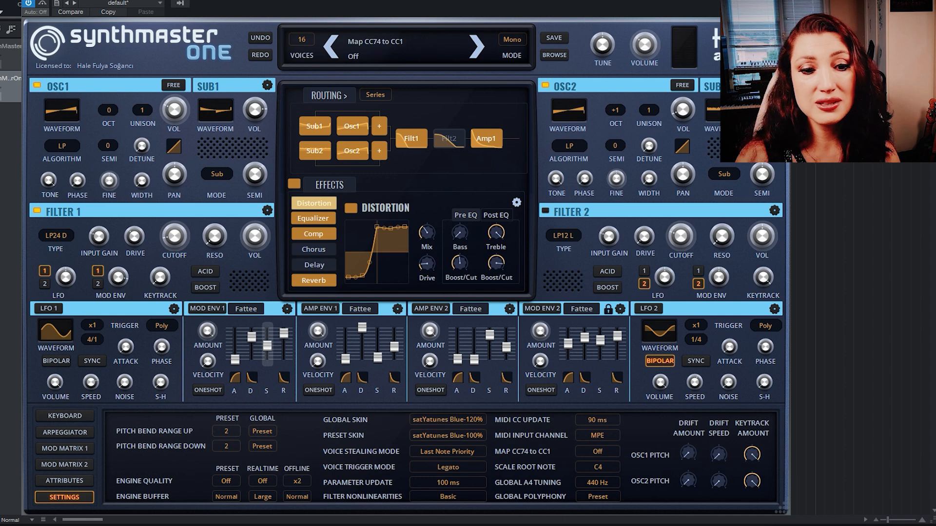
click(606, 467)
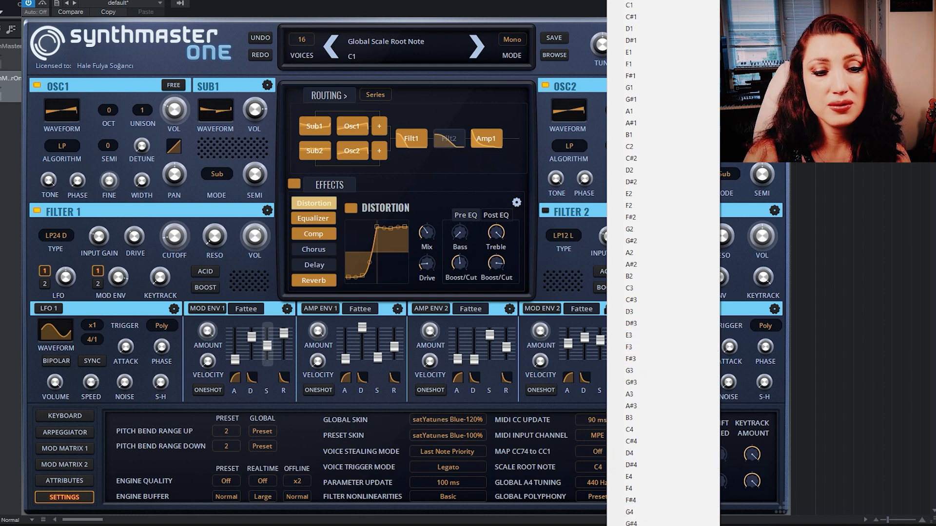
click(639, 525)
click(65, 416)
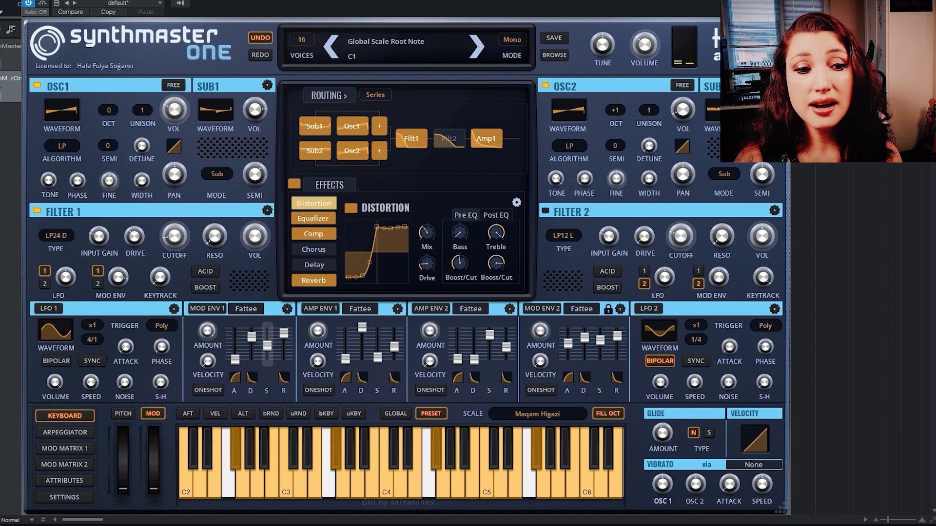
- Look through the 9 Tone scales without choosing one, and switch the Fill Octave keyboard mapping off and back on
click(558, 414)
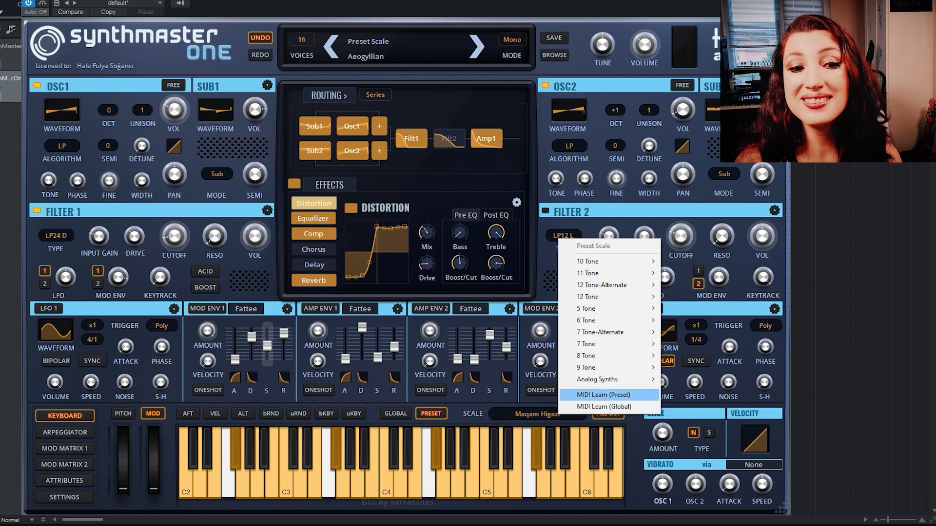
mouse_move(610, 368)
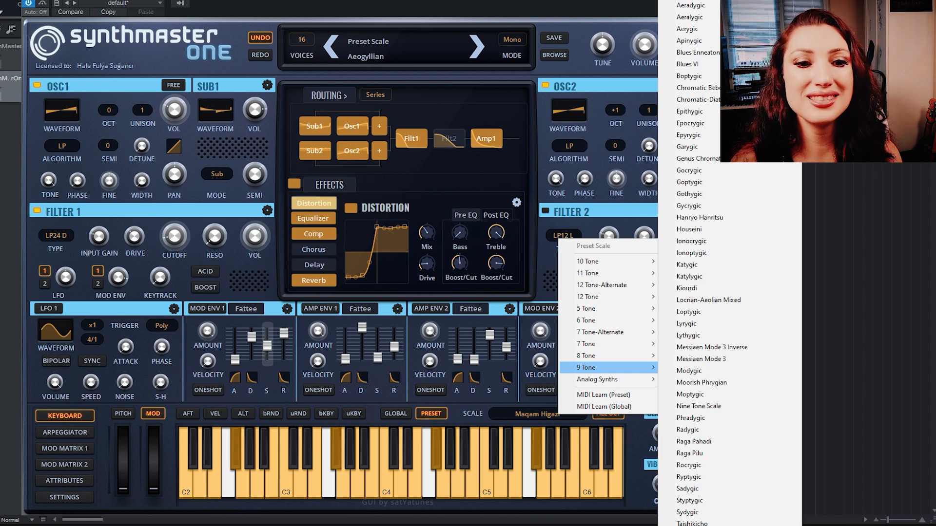
key(Escape)
key(Escape)
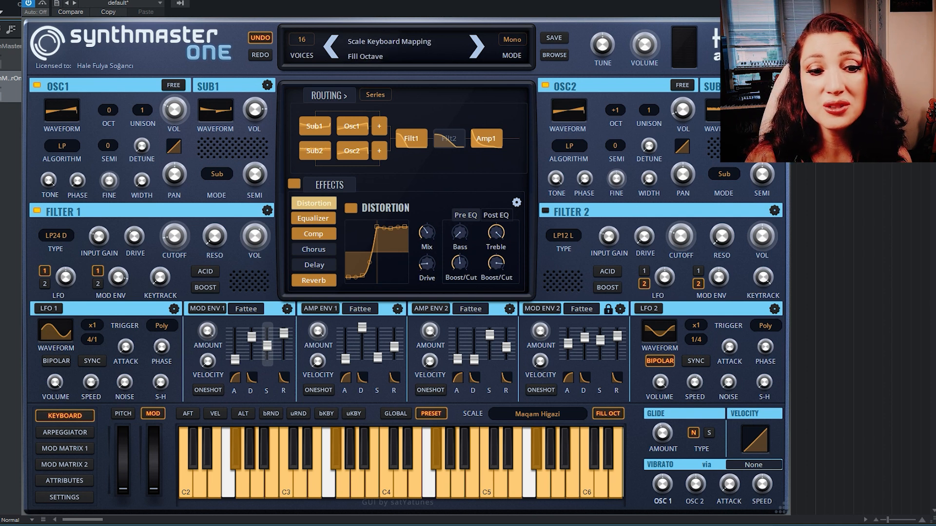
click(608, 414)
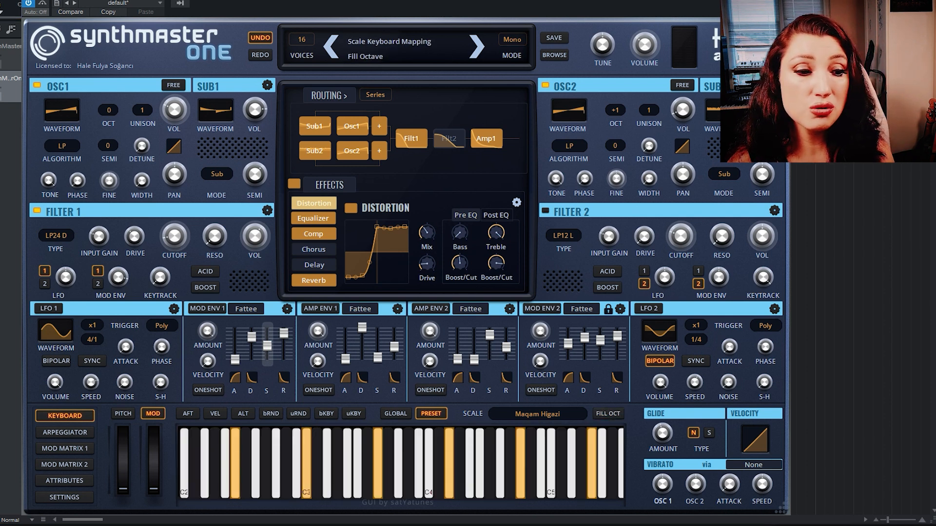
click(607, 414)
- Set the preset scale to Minor Pentatonic from the 5 Tone group and the scale root note to C3
click(551, 414)
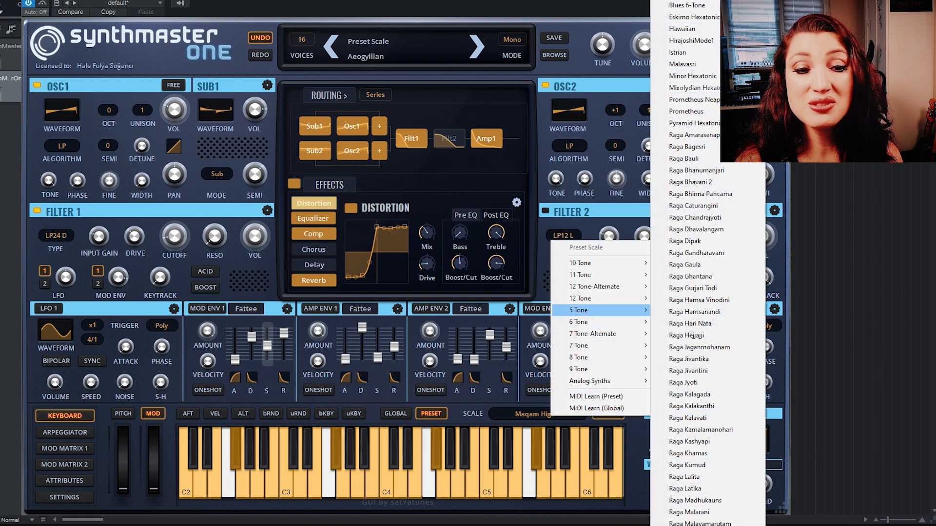
mouse_move(585, 311)
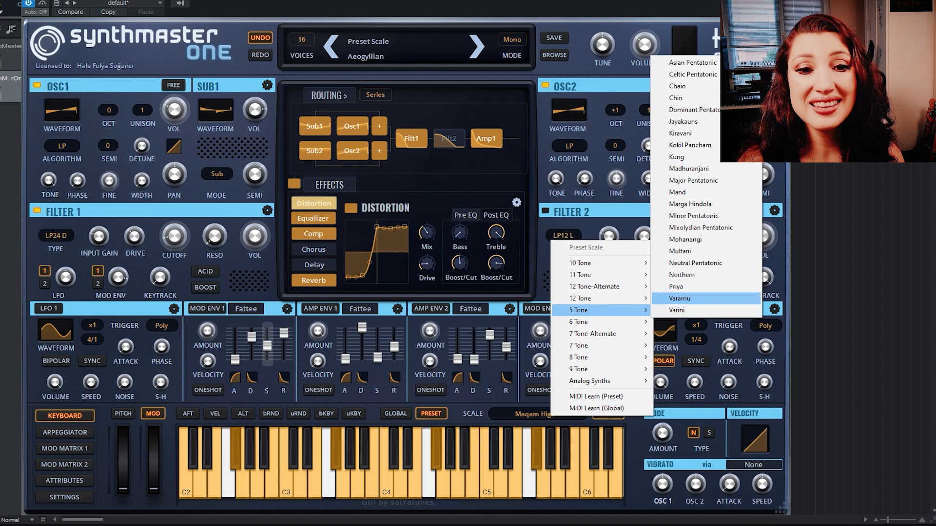
click(693, 215)
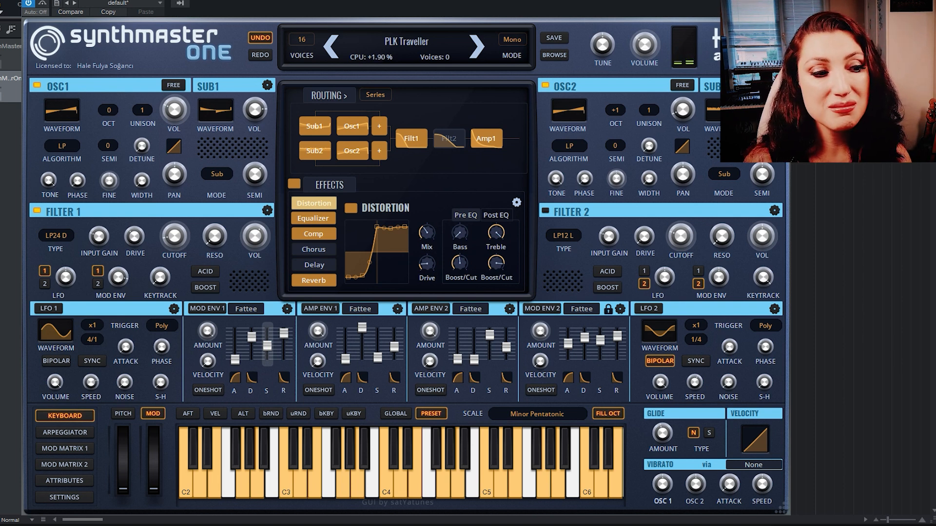
click(64, 497)
click(599, 467)
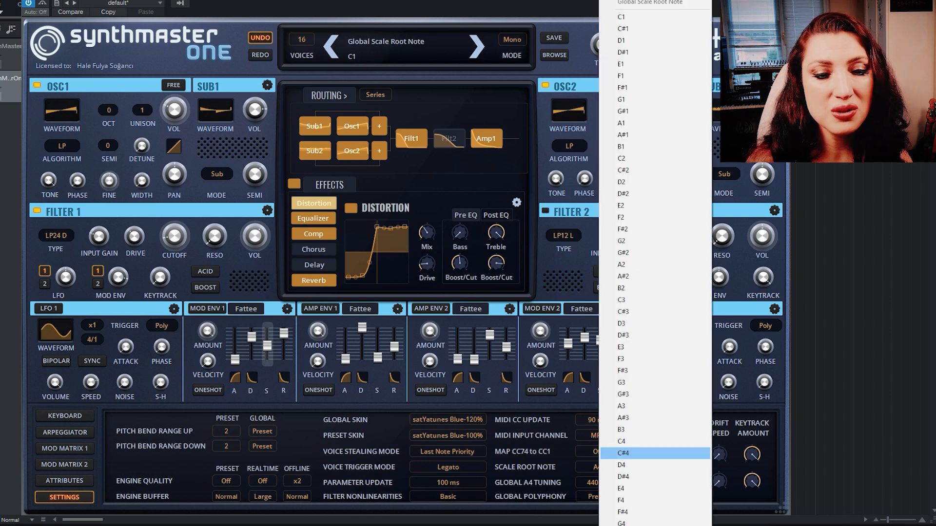
click(621, 300)
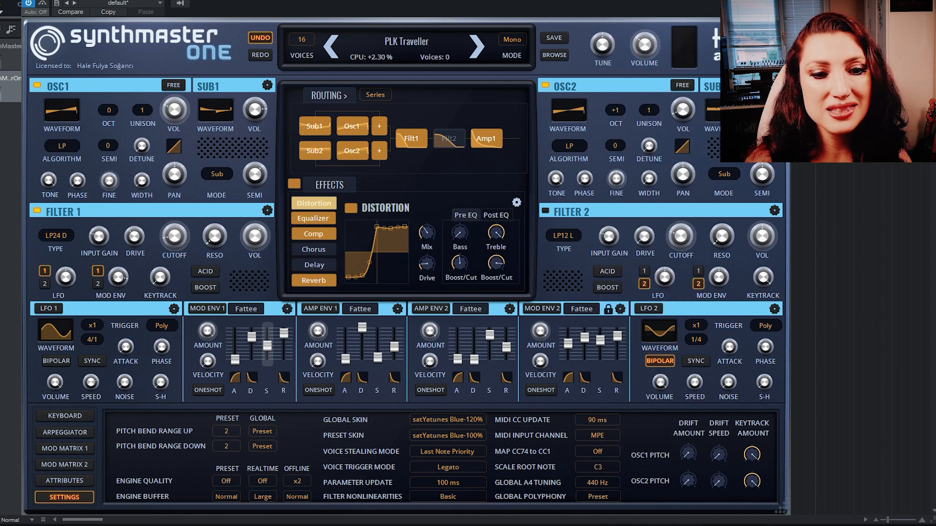
click(65, 416)
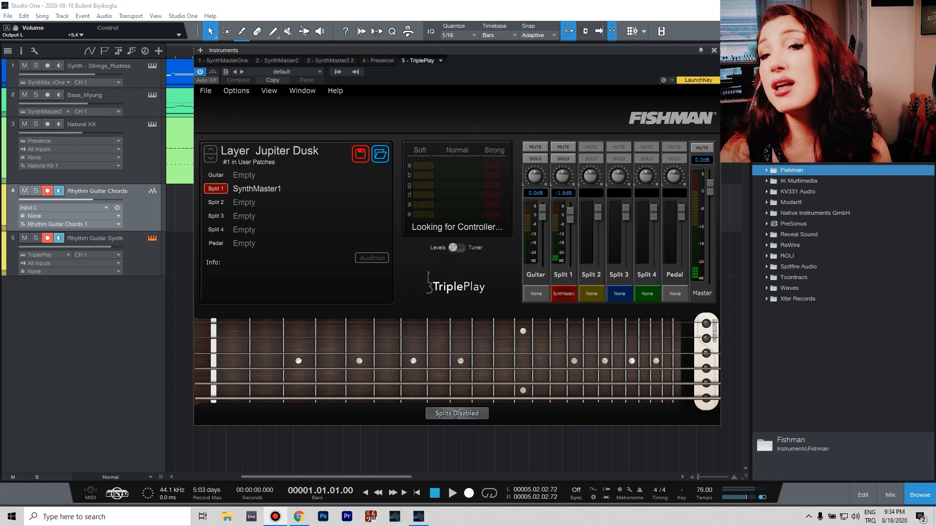
- Record the armed Rhythm Guitar tracks in Studio One, closing the plug-in windows and toggling the mute of Rhythm Guitar Chords while recording
key(KP_Multiply)
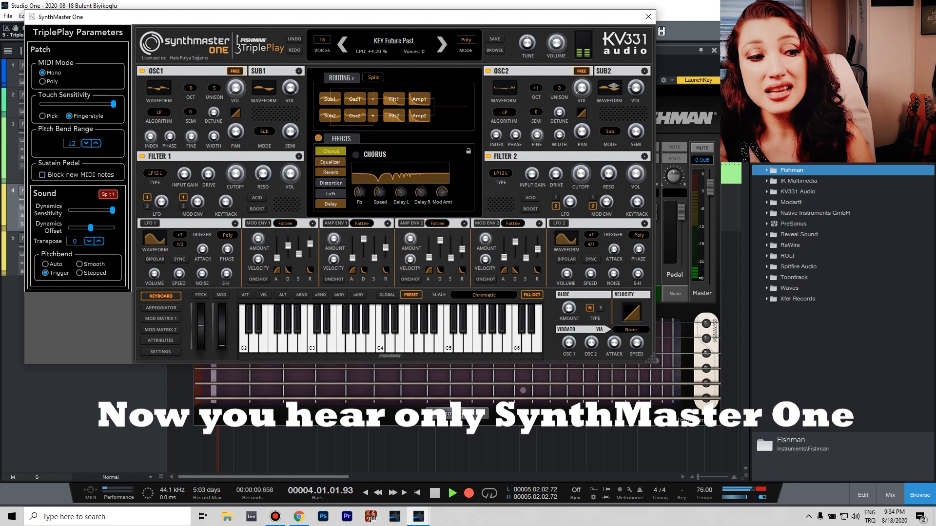
click(648, 16)
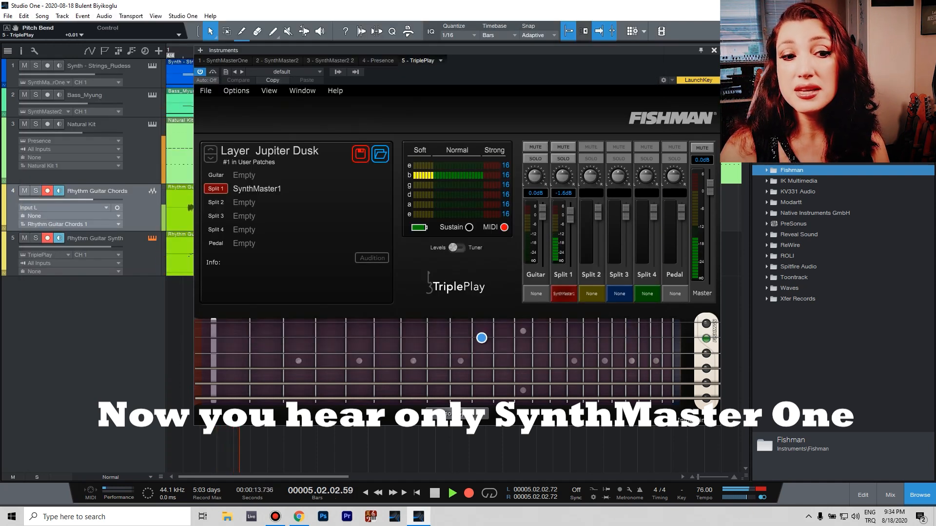
click(714, 51)
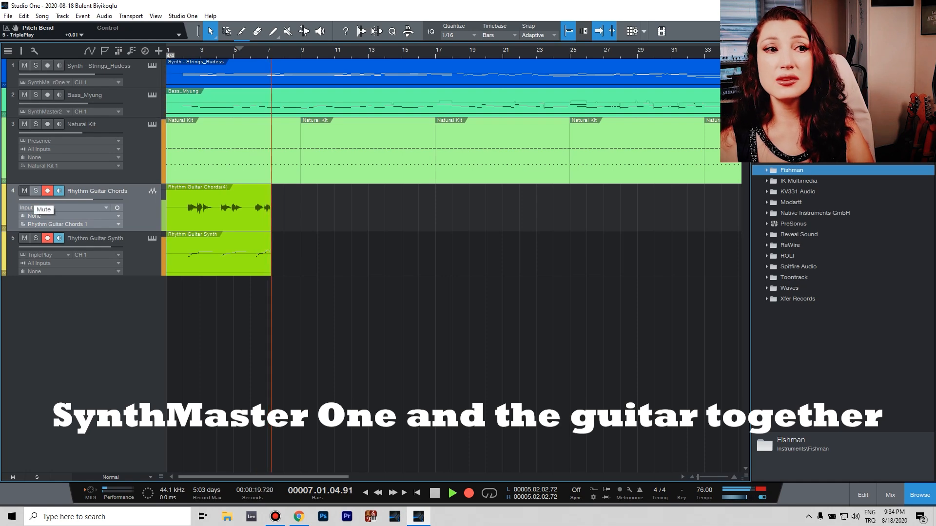
click(24, 190)
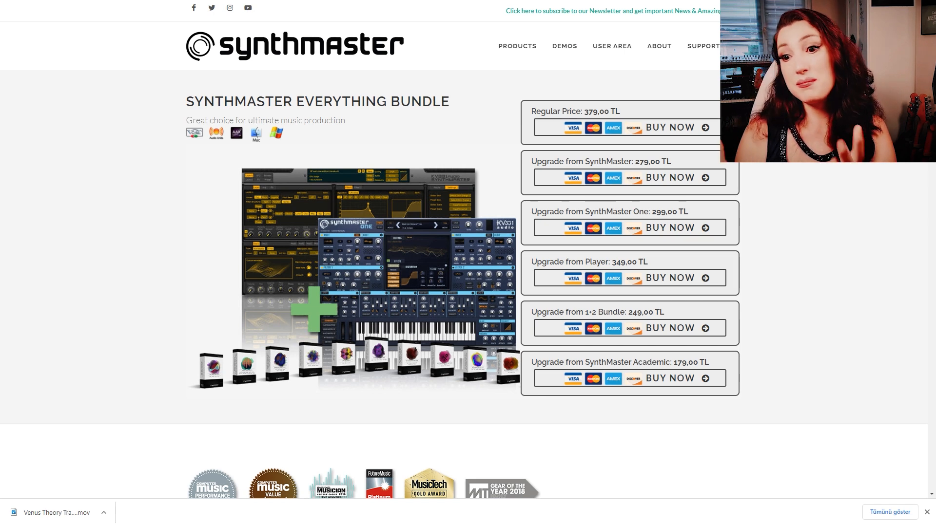
- Show the list of products and expansion packs on the SynthMaster website
mouse_move(517, 45)
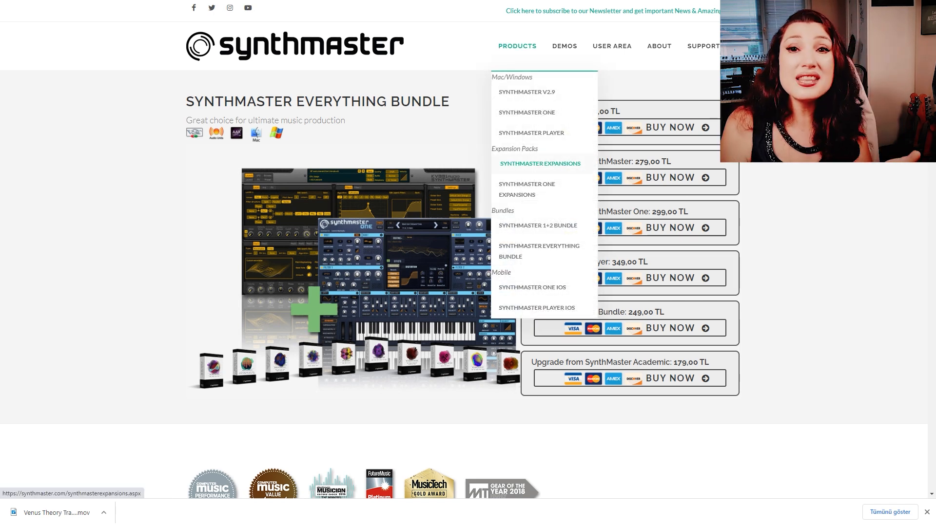